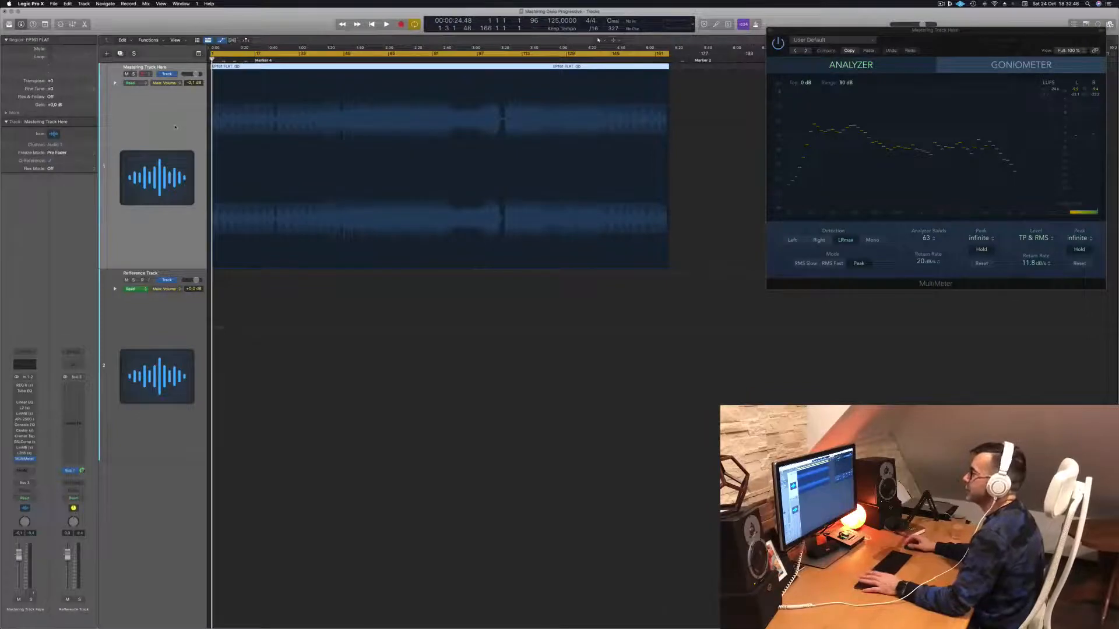
Step: Play the mastering track, open its REQ 6 equalizer, and audition the unprocessed song in several sections while watching the MultiMeter
key("space")
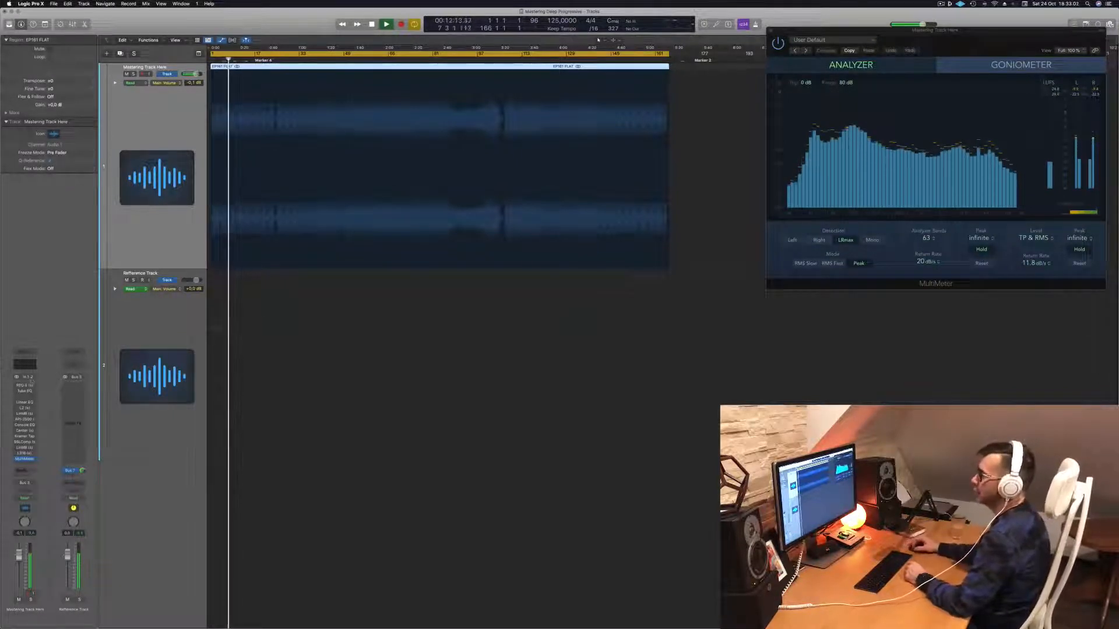
left_click(24, 386)
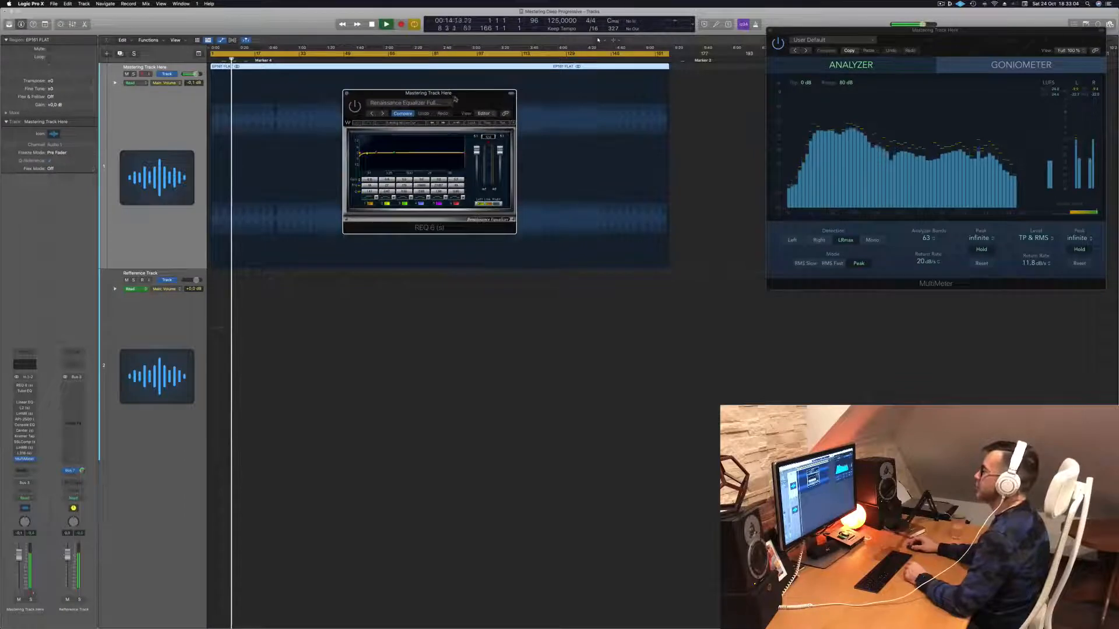
left_click_drag(455, 98, 903, 320)
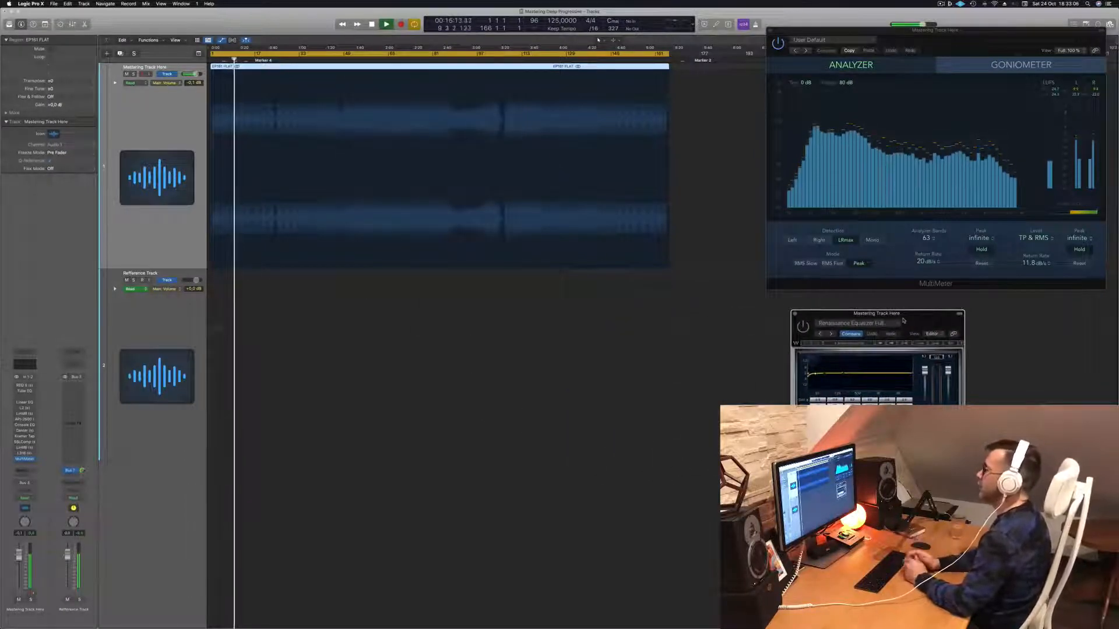
left_click(278, 60)
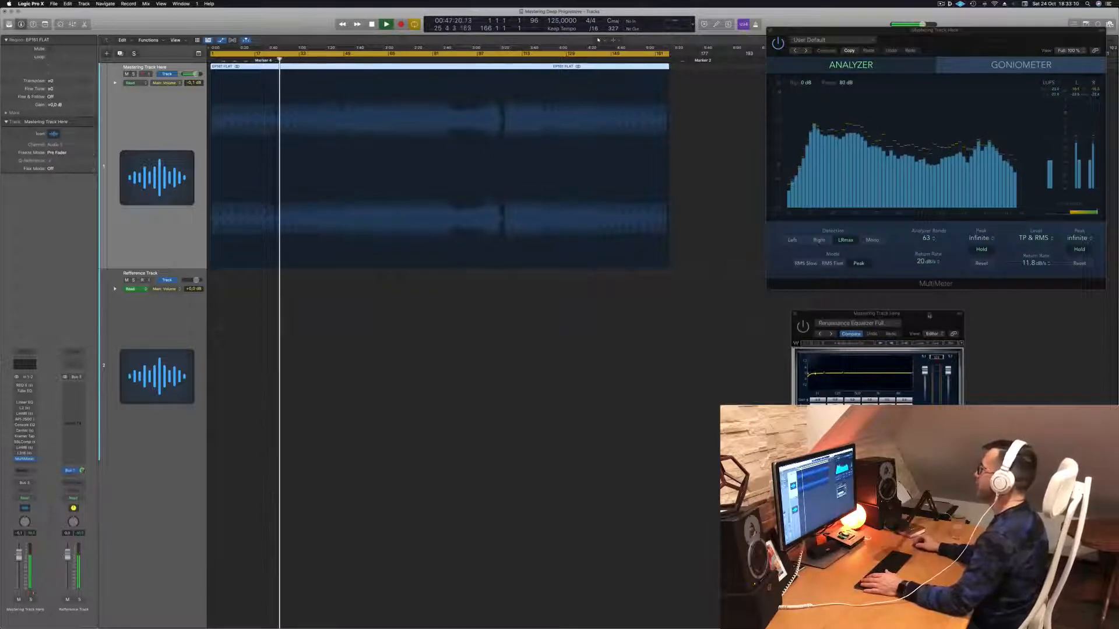
left_click_drag(936, 316, 695, 318)
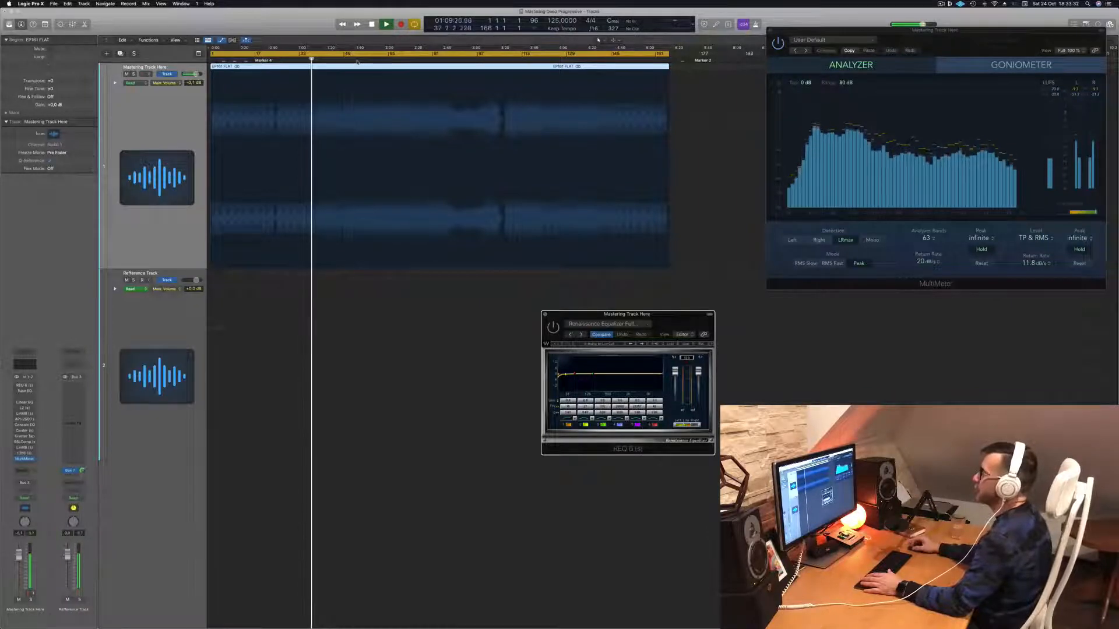
left_click(357, 61)
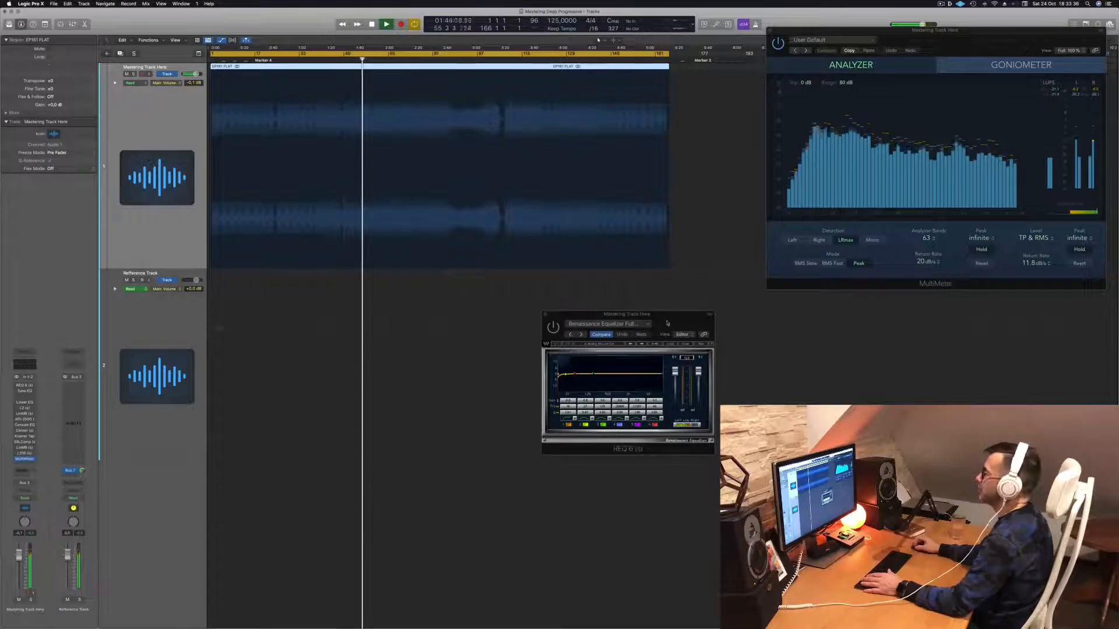
left_click_drag(668, 325, 885, 324)
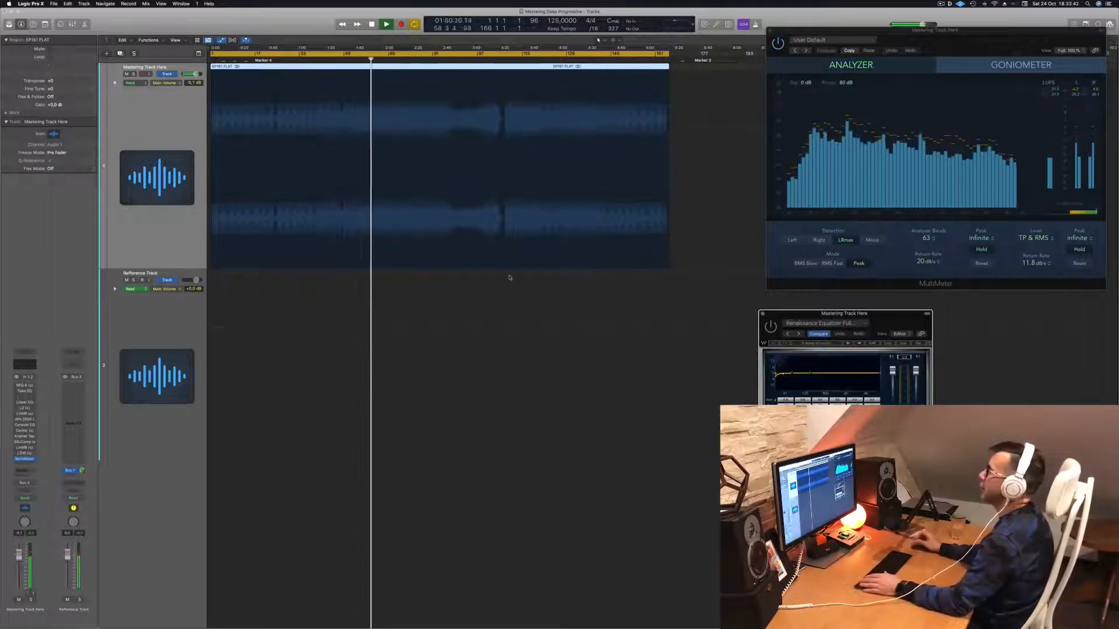
left_click(447, 60)
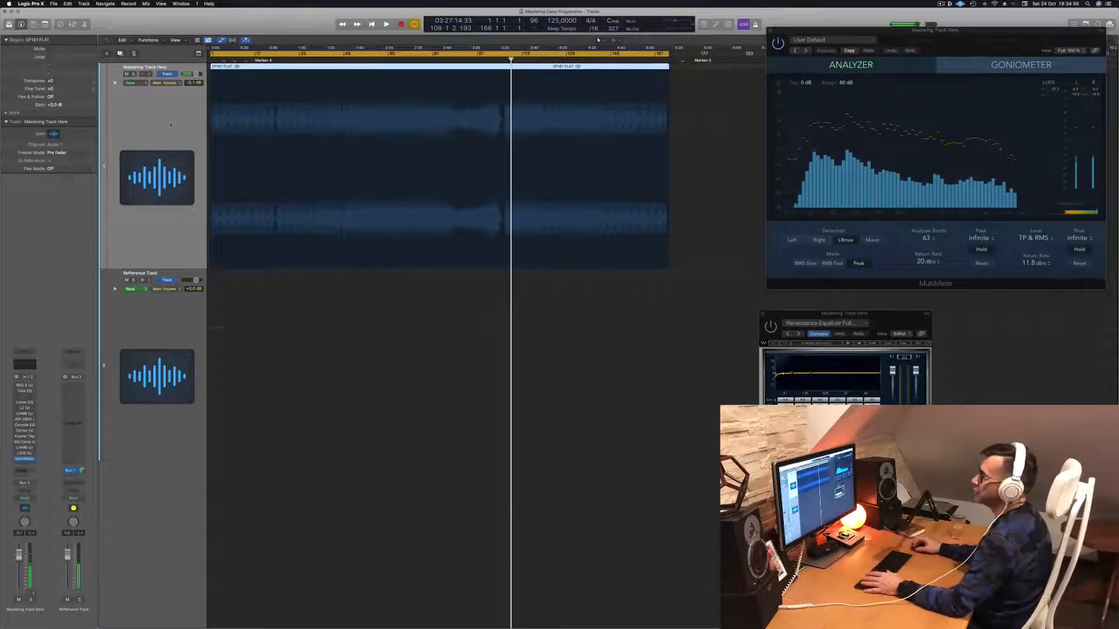
key("space")
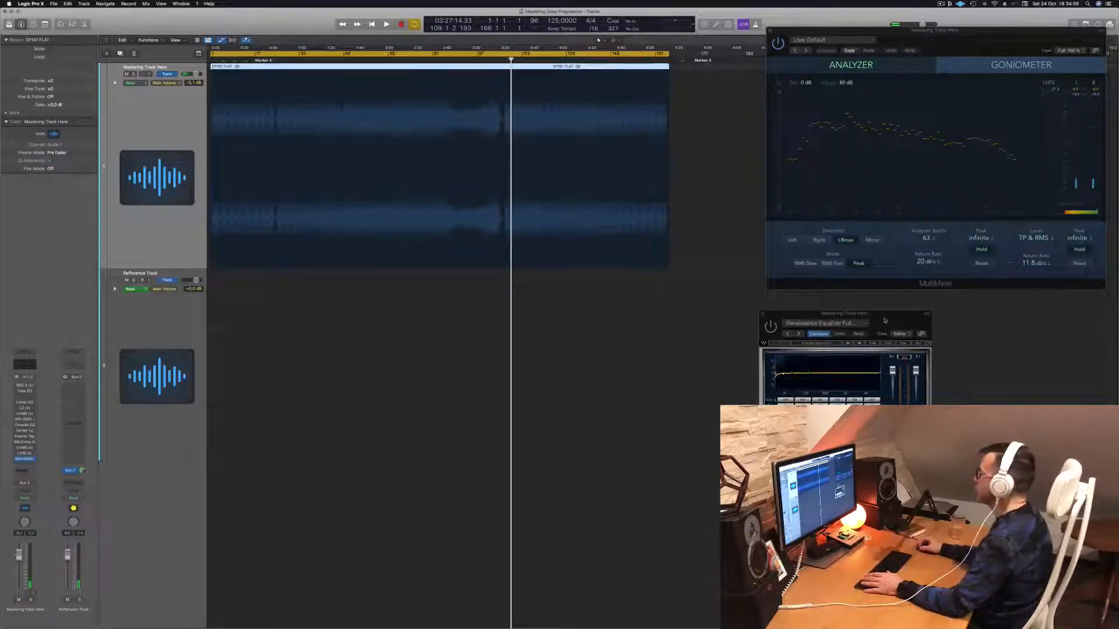
Step: Play the mastering track from the beginning with REQ 6 switched on and trim the equalizer's output gain
left_click_drag(885, 320, 507, 147)
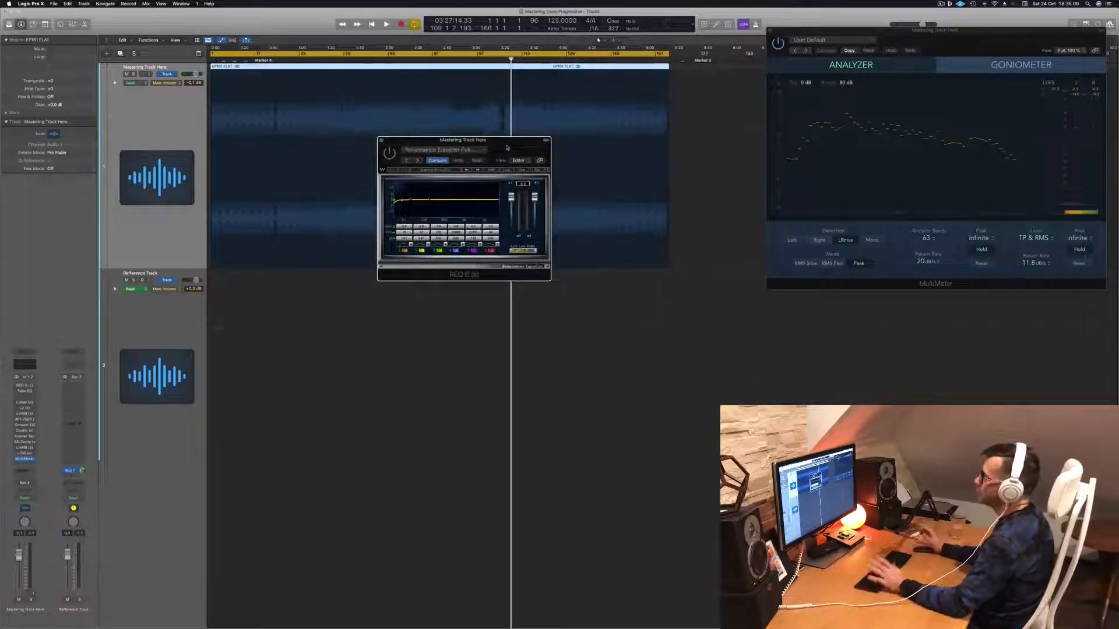
key("Return")
key("space")
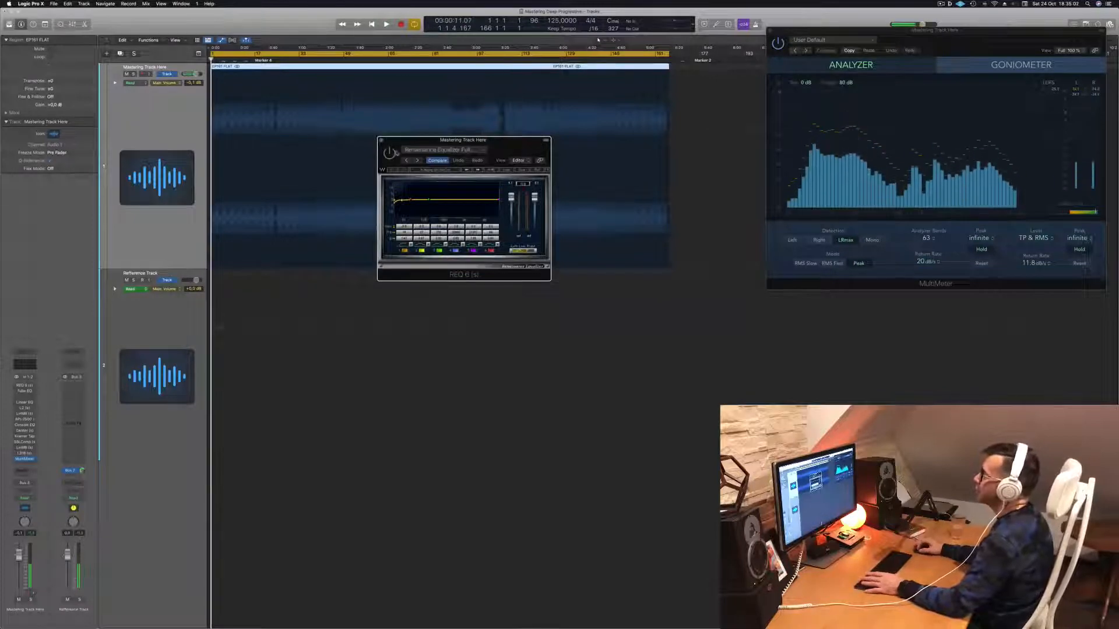
key("space")
left_click_drag(520, 148, 540, 153)
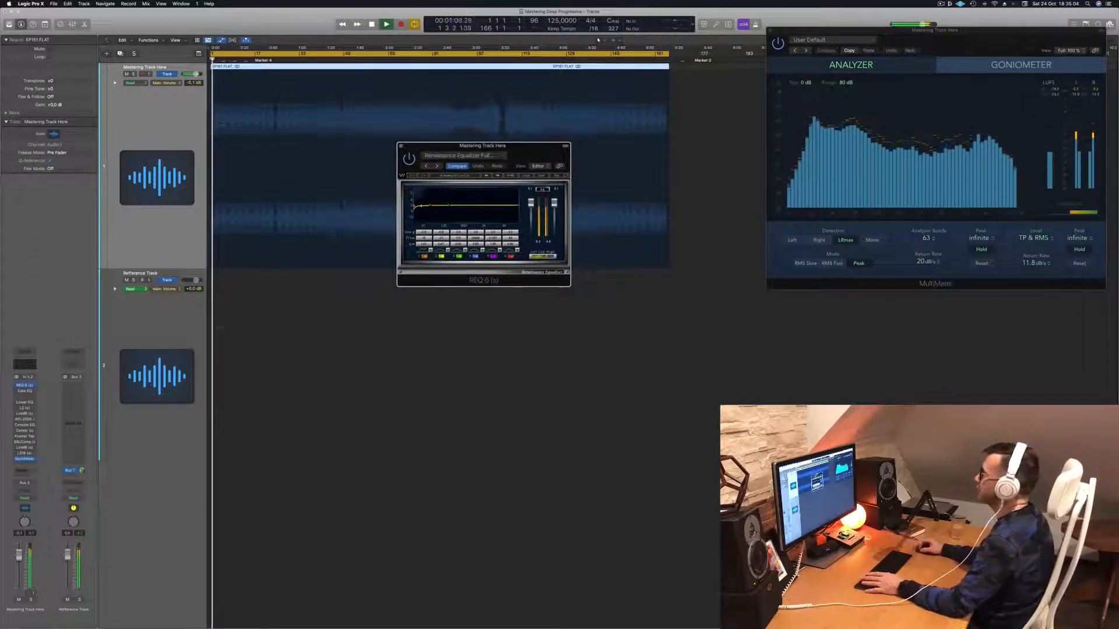
left_click(544, 191)
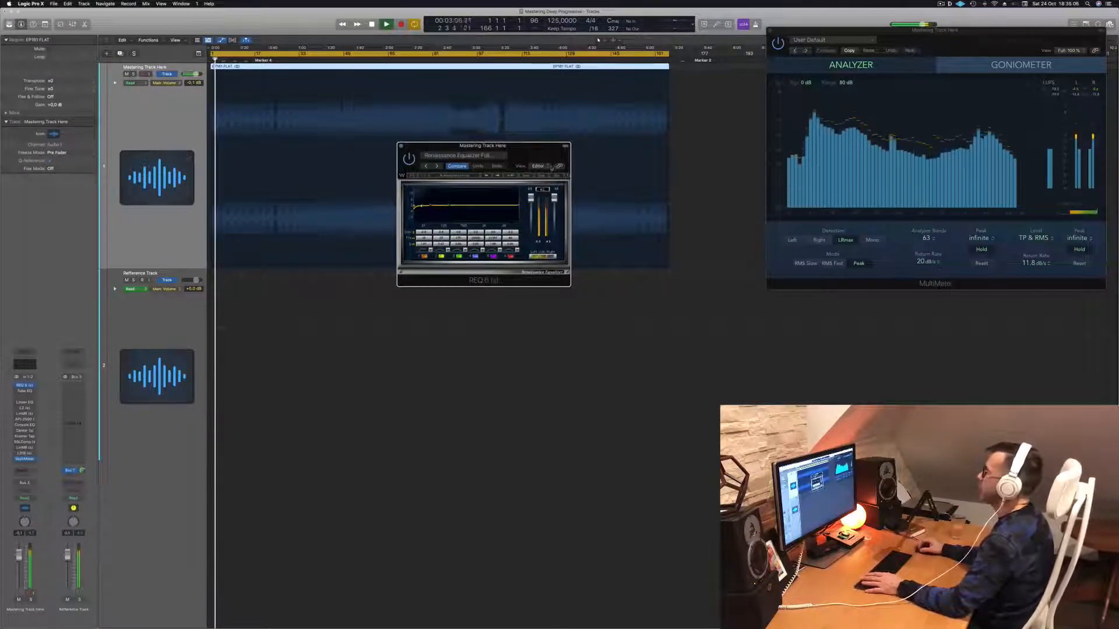
left_click_drag(540, 154, 535, 188)
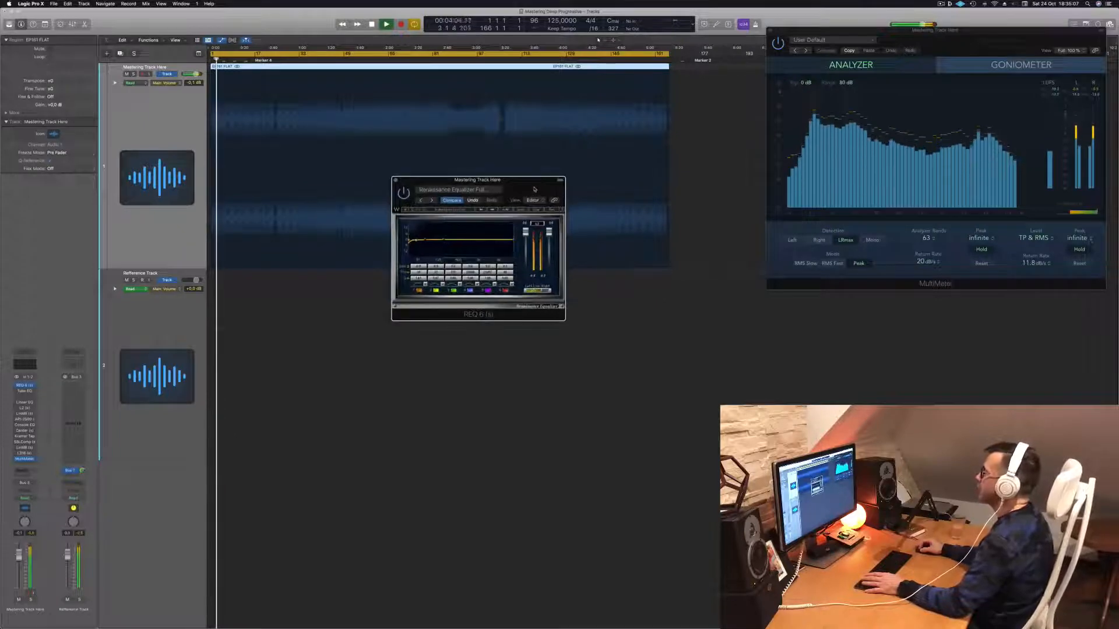
Step: Trim the REQ 6 output again in the louder section near 2:23 and audition the section near 3:30
left_click(417, 59)
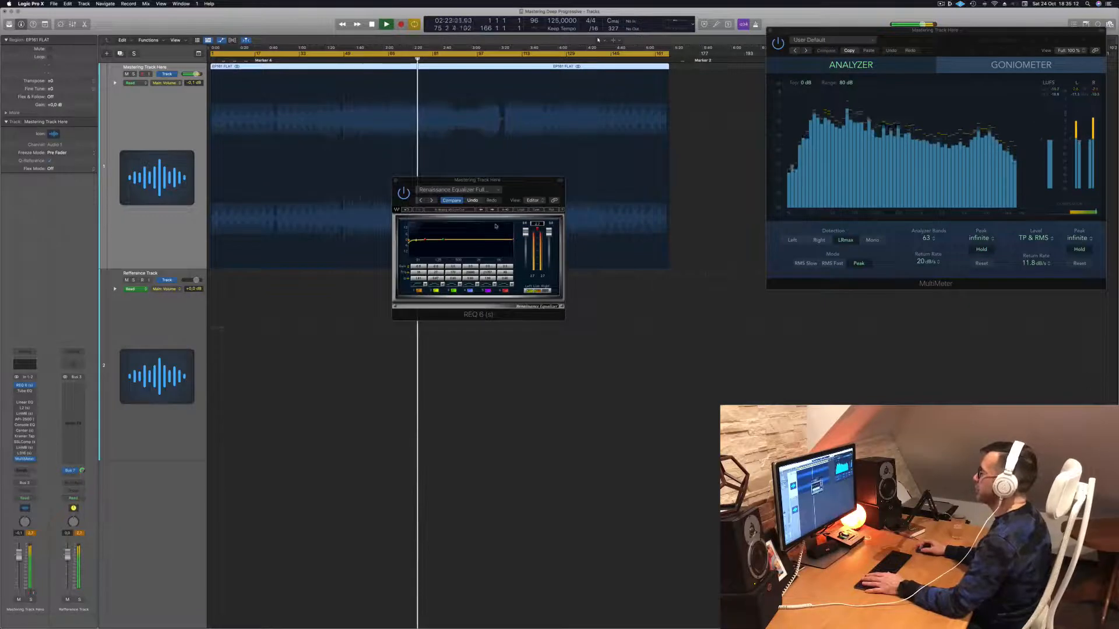
left_click(514, 185)
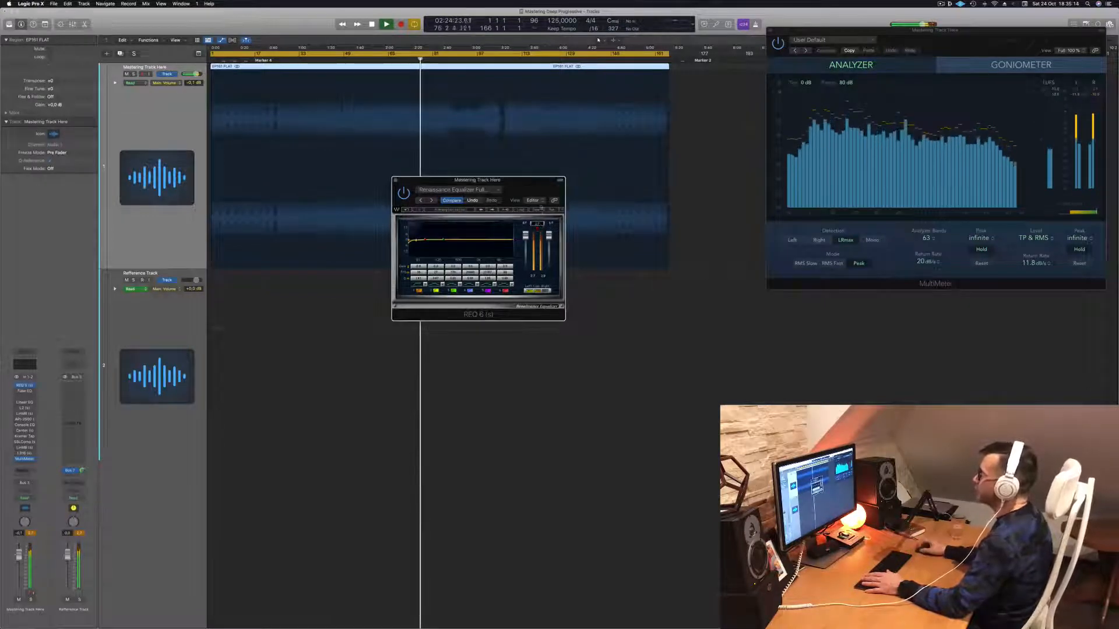
left_click_drag(514, 185, 556, 249)
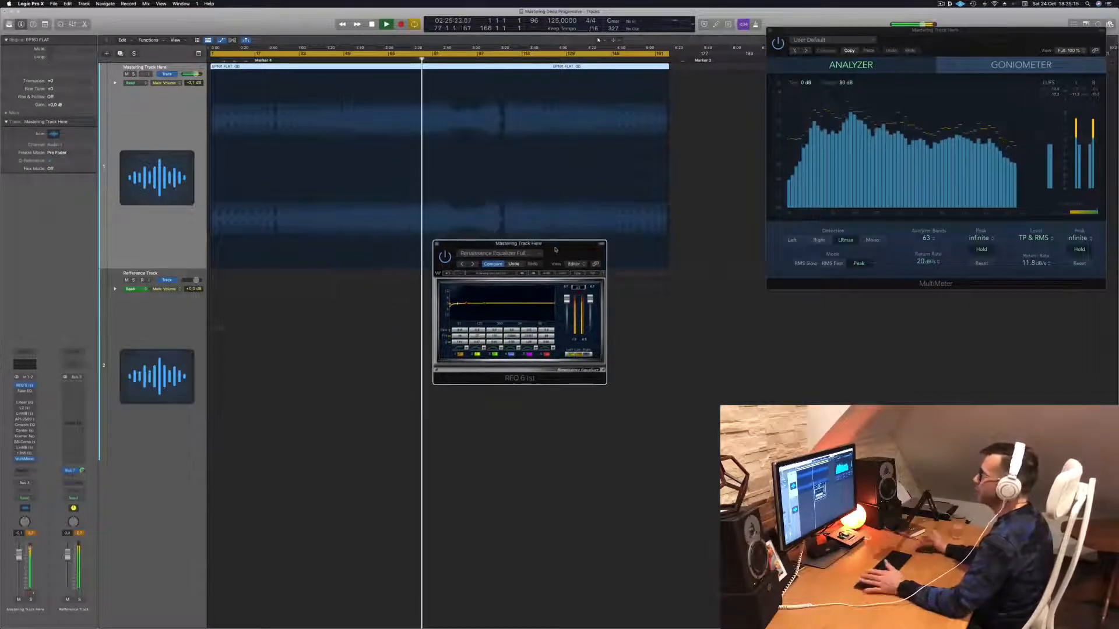
left_click(512, 60)
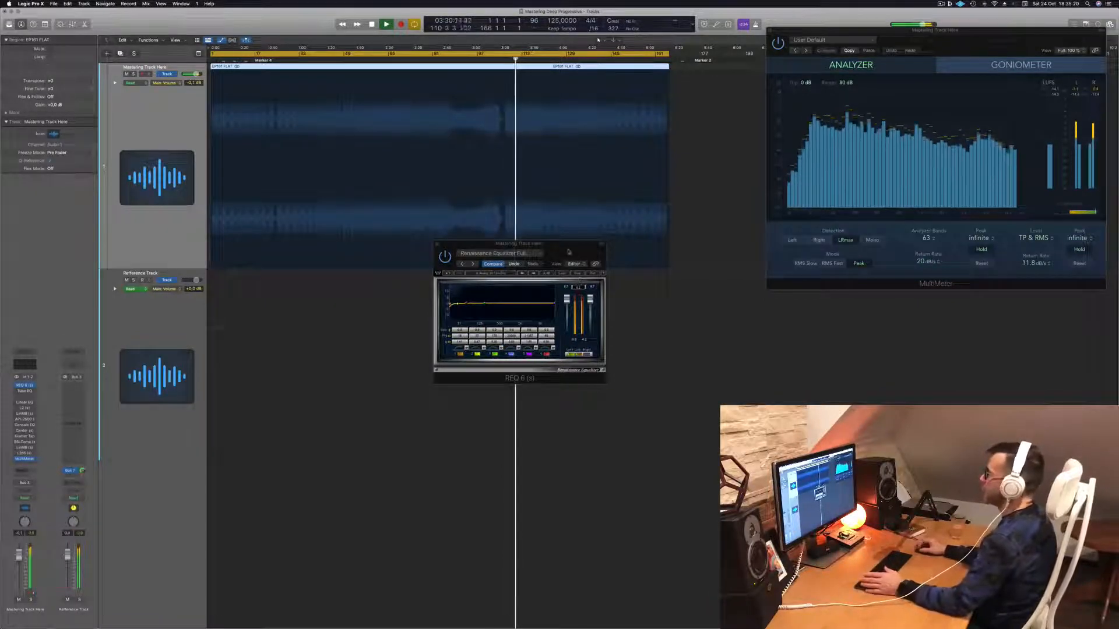
left_click_drag(570, 252, 620, 277)
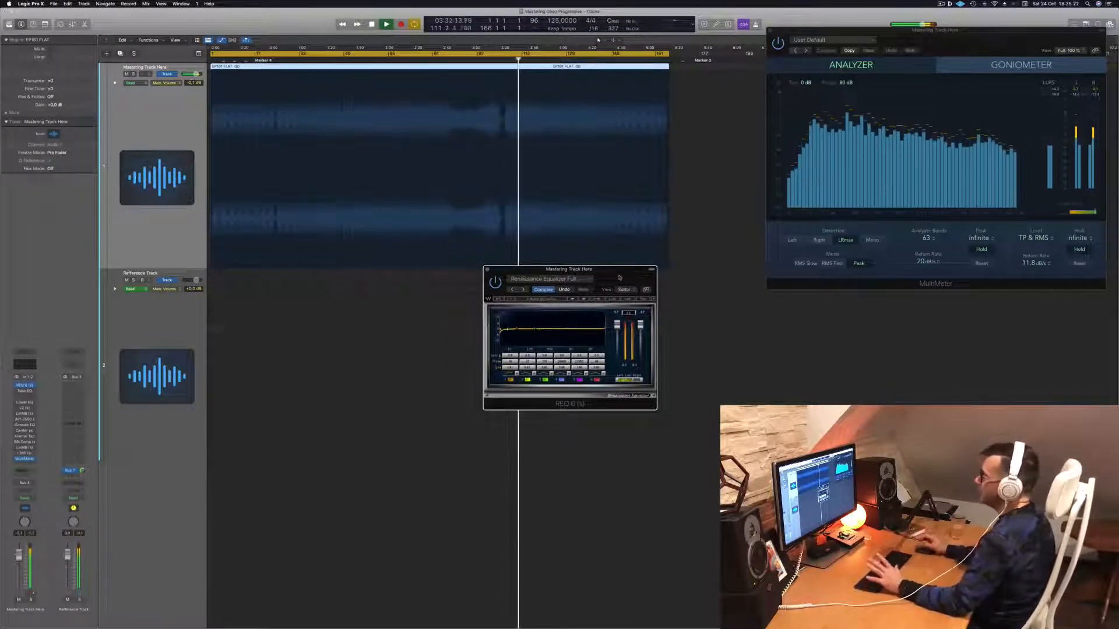
left_click(419, 158)
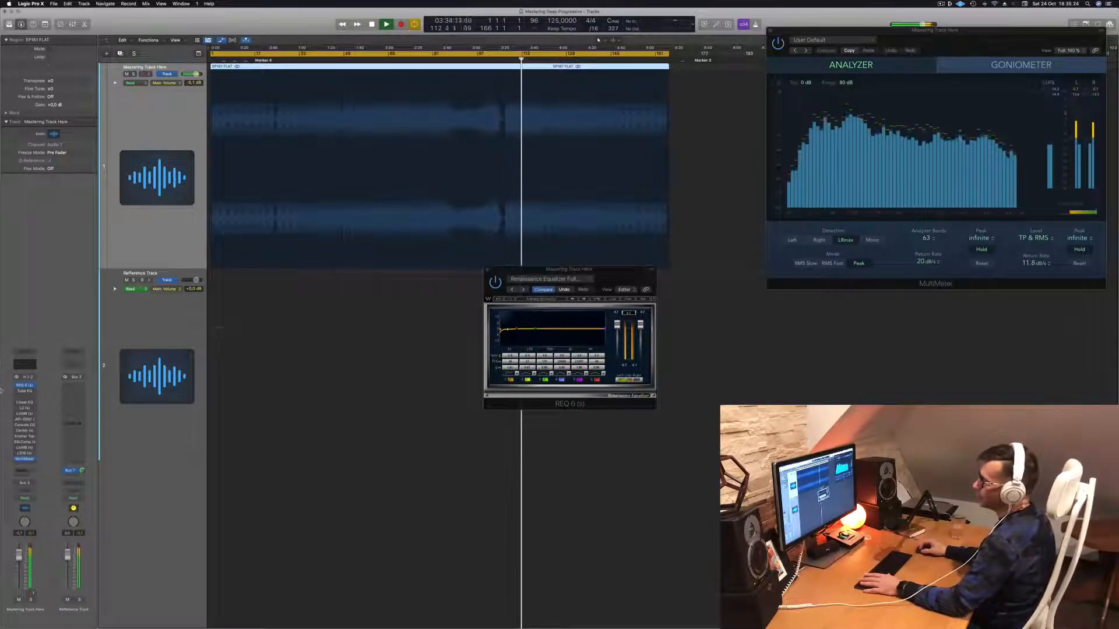
Step: Open and switch on the Vintage Tube EQ, arrange it beside REQ 6, and audition the song's start and the section near 1:06
left_click(24, 391)
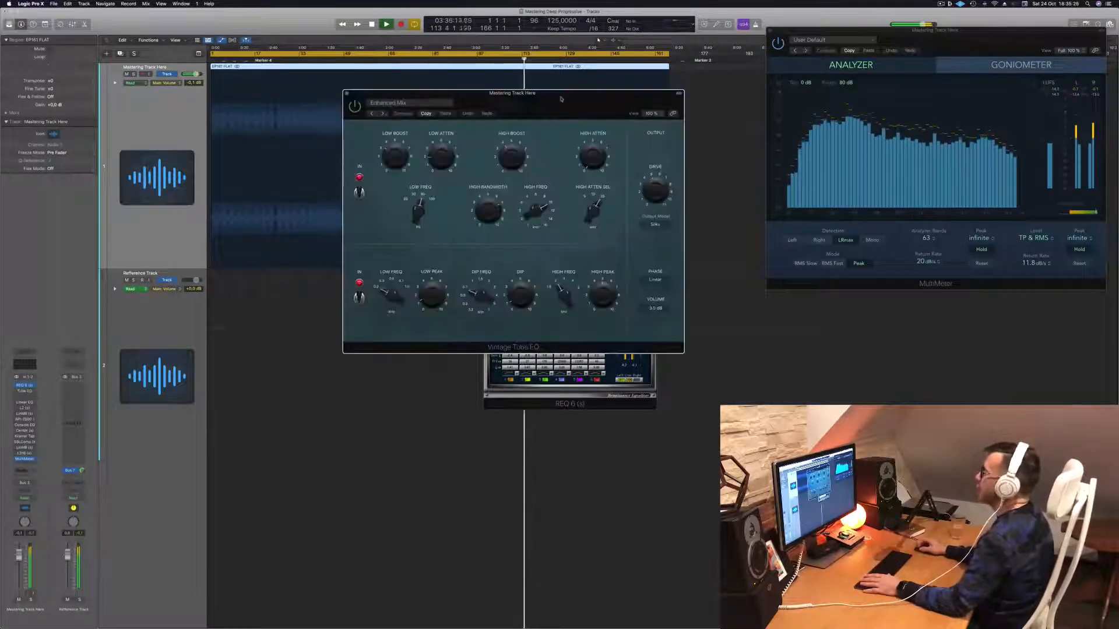
left_click_drag(567, 102, 886, 198)
left_click_drag(619, 276, 473, 272)
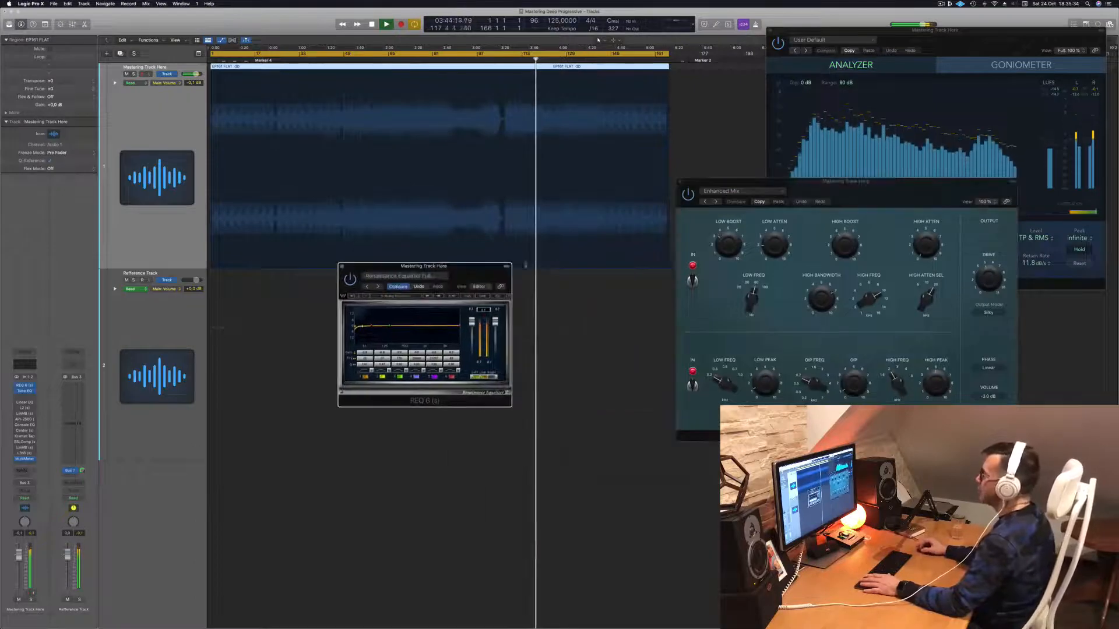
left_click_drag(899, 196, 706, 243)
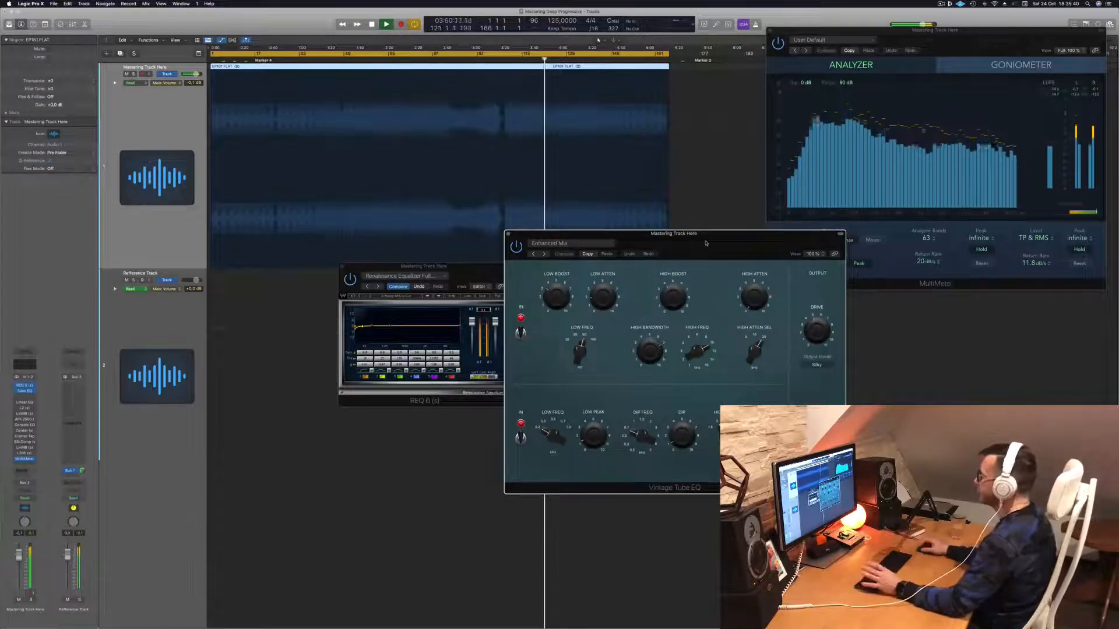
left_click_drag(713, 234, 738, 245)
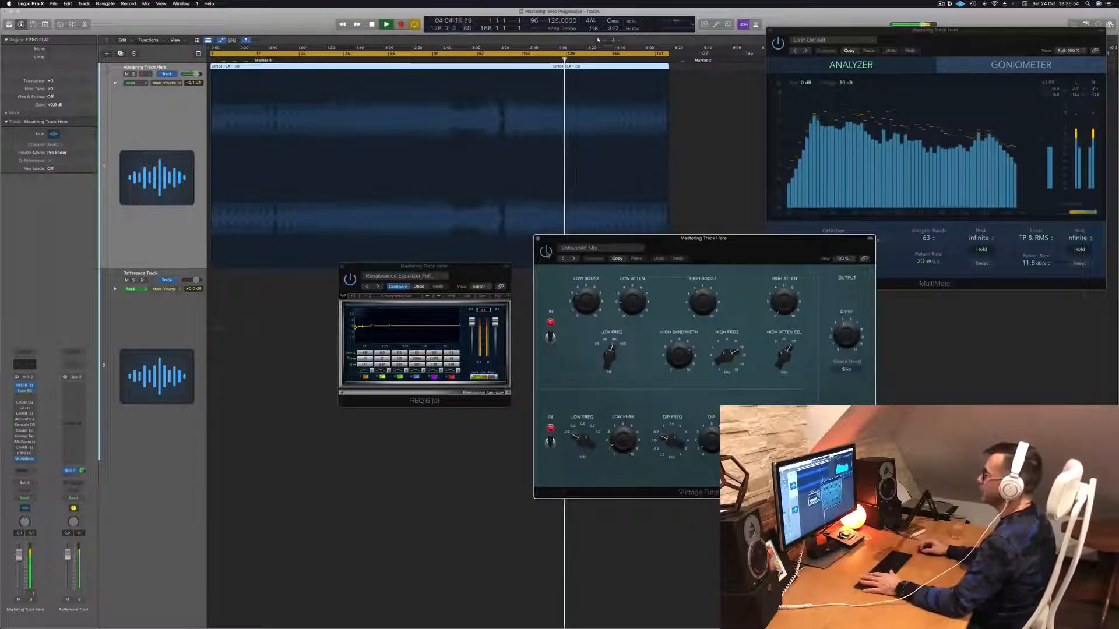
left_click_drag(738, 247, 757, 247)
key("Return")
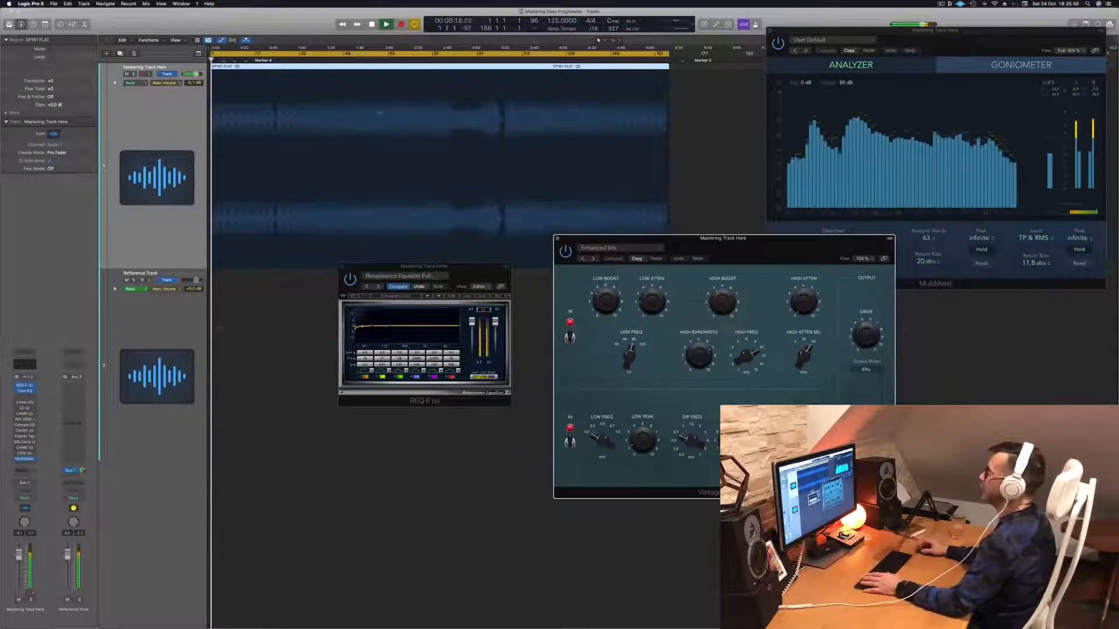
left_click(302, 61)
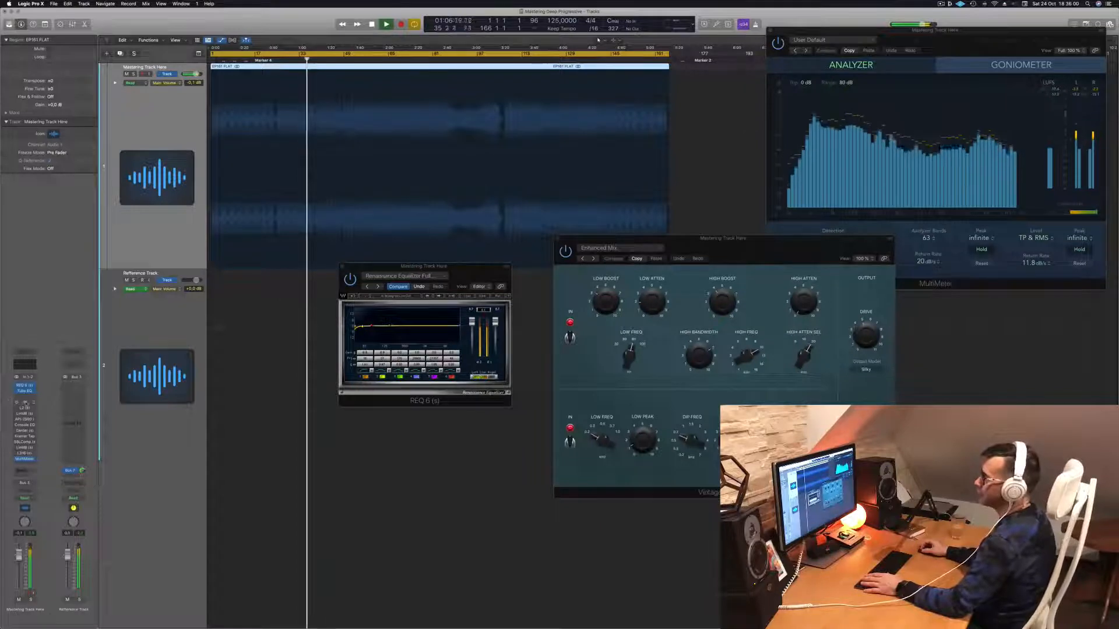
Step: Open the Linear Phase EQ on the mastering track, switch it on, review its bands during playback, and close its window
left_click(25, 403)
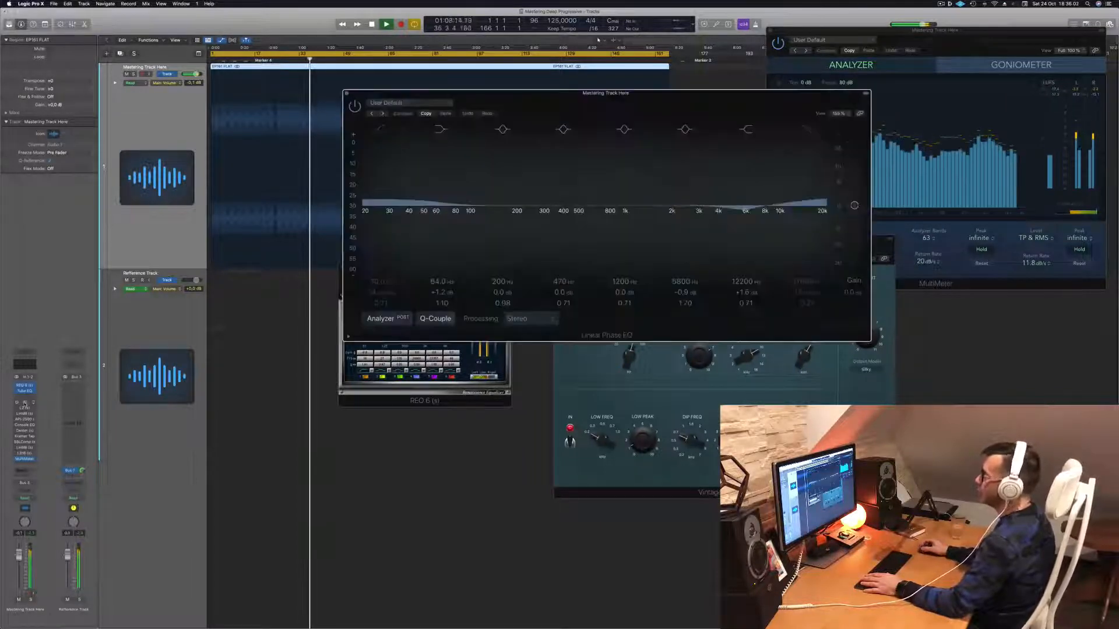
left_click_drag(565, 105, 513, 118)
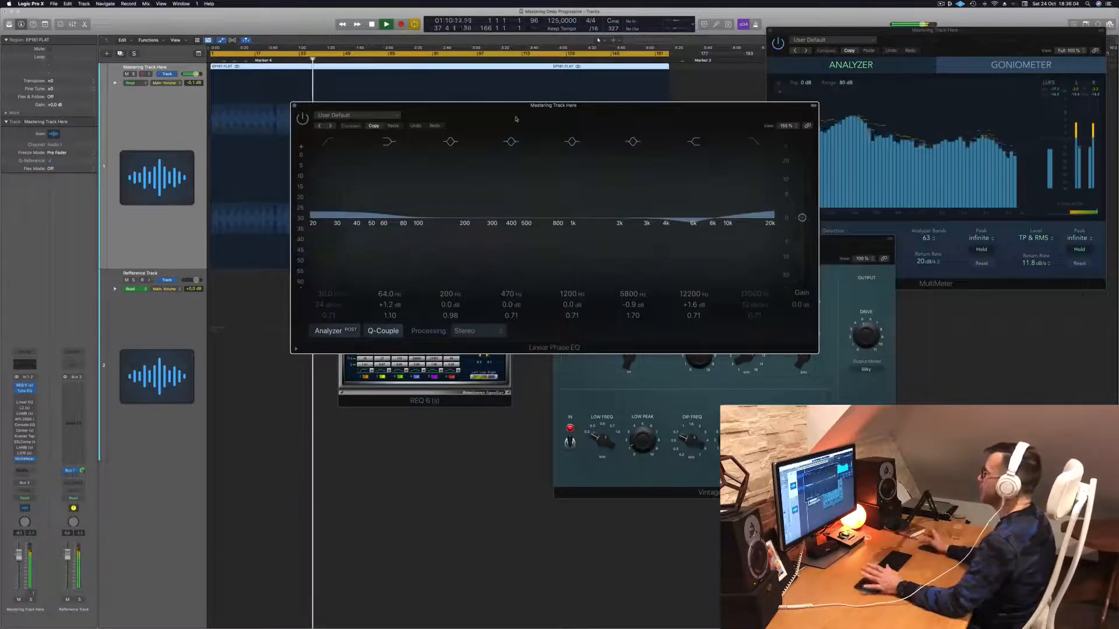
left_click(302, 119)
left_click_drag(593, 114, 635, 107)
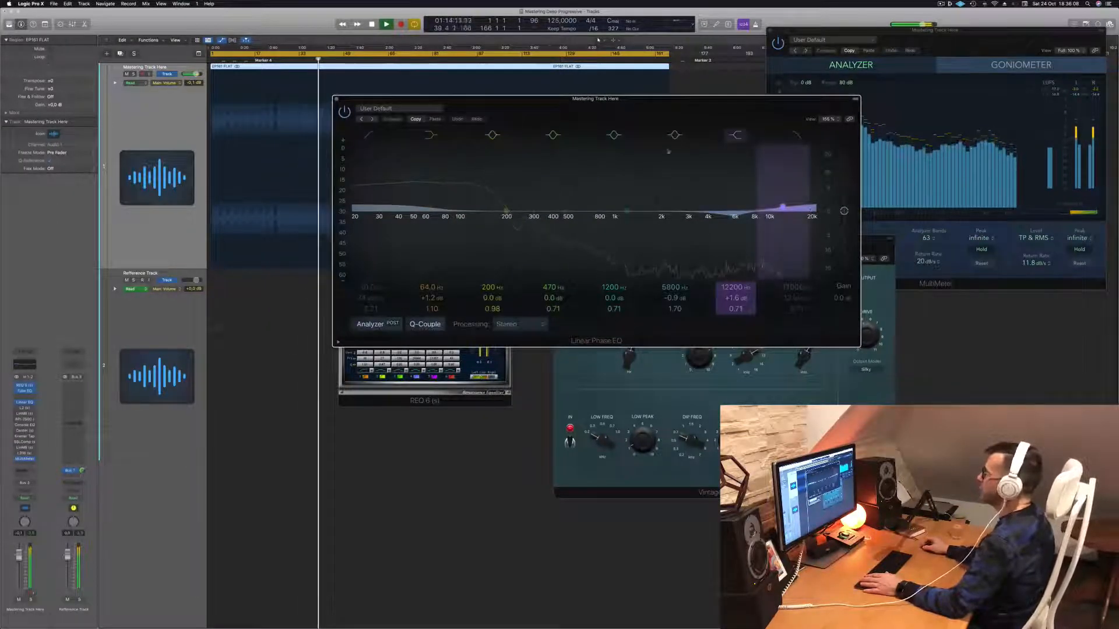
left_click(336, 100)
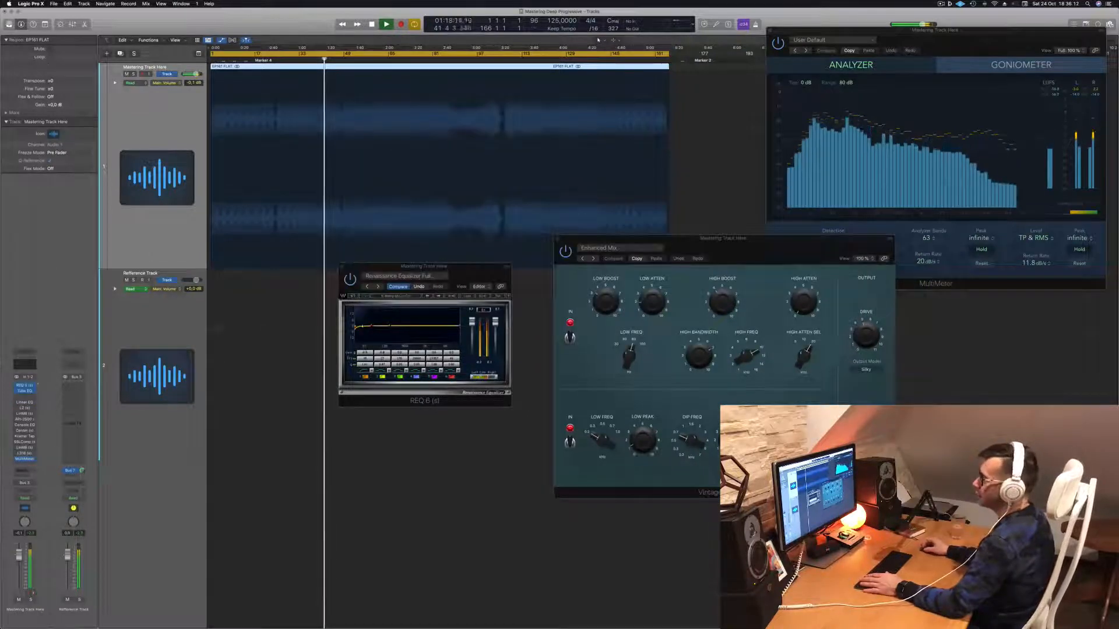
Step: Open and switch on the L2 Ultramaximizer, check the REQ 6 output trim, and arrange both plug-in windows
left_click(19, 408)
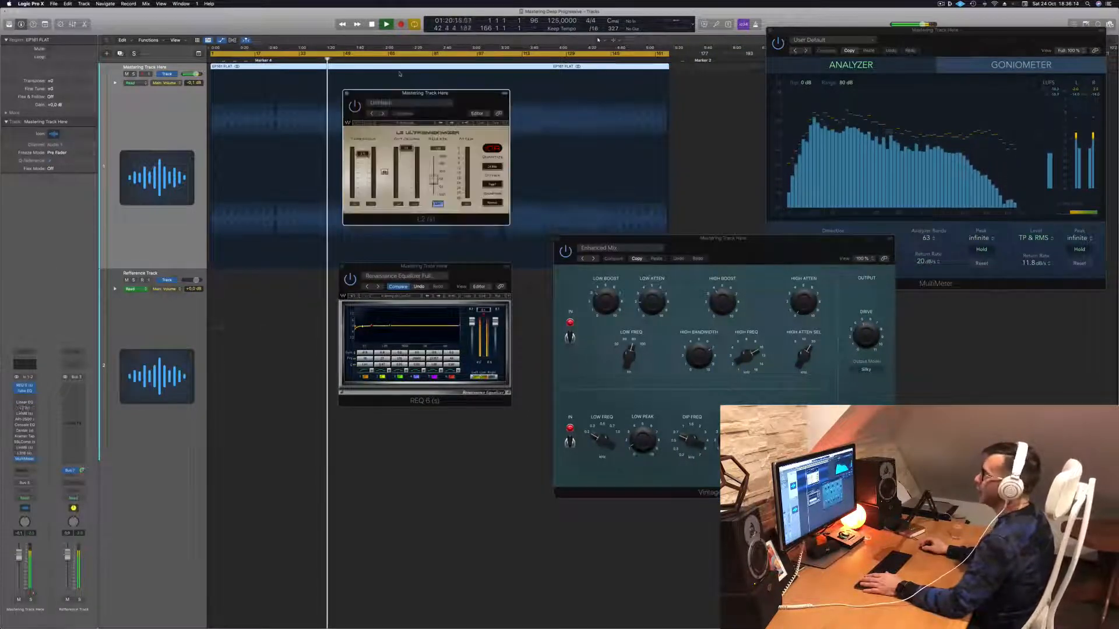
left_click_drag(474, 96, 493, 114)
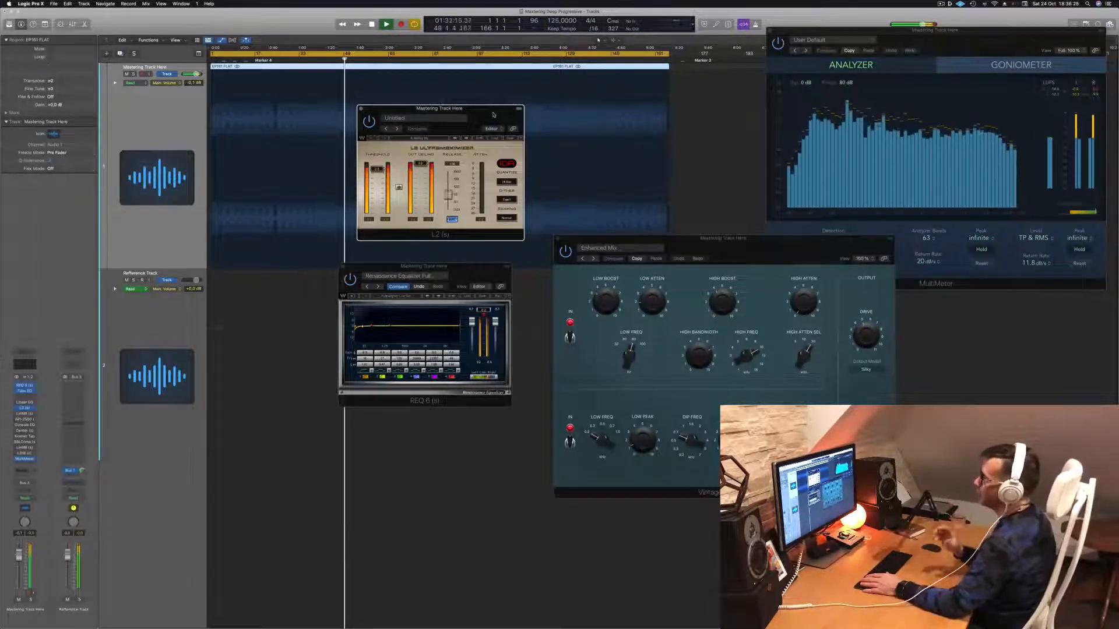
left_click_drag(494, 115, 634, 153)
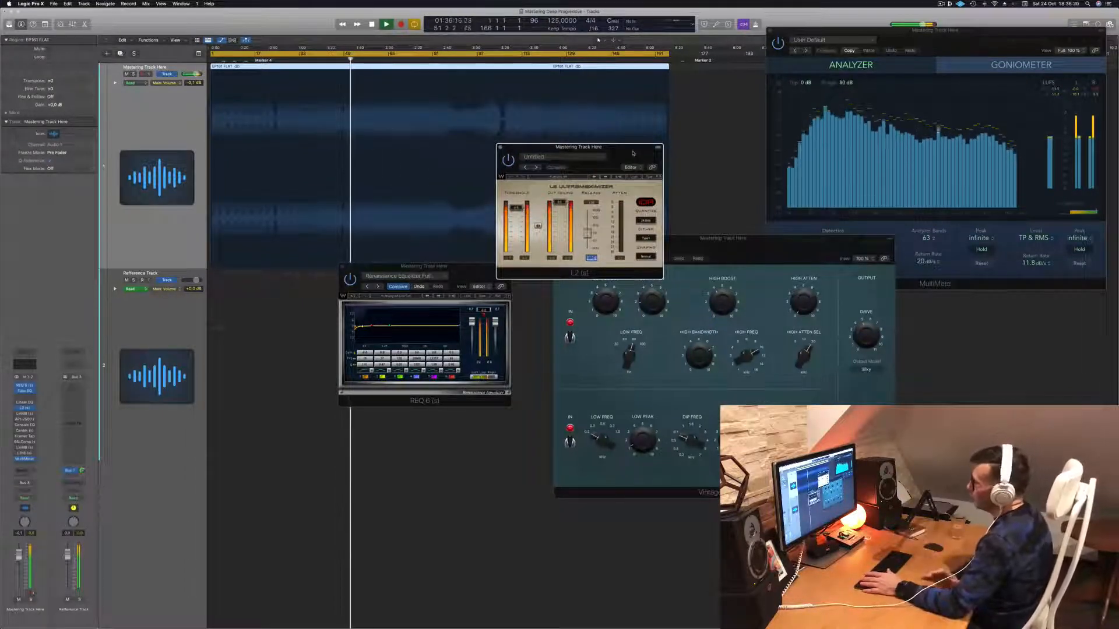
left_click(484, 312)
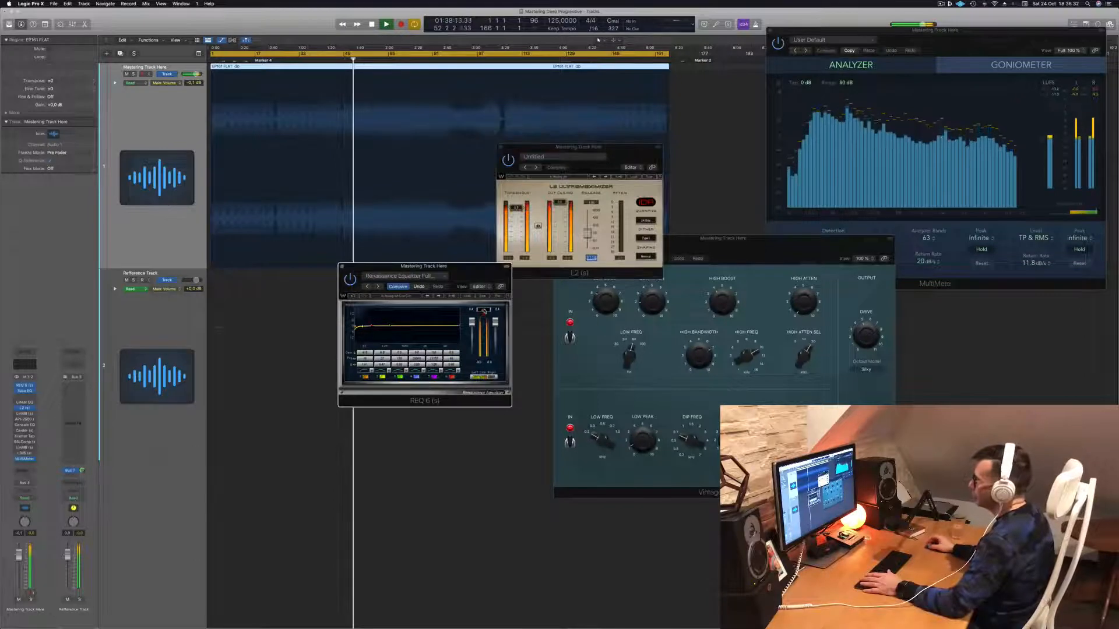
left_click_drag(424, 266, 893, 153)
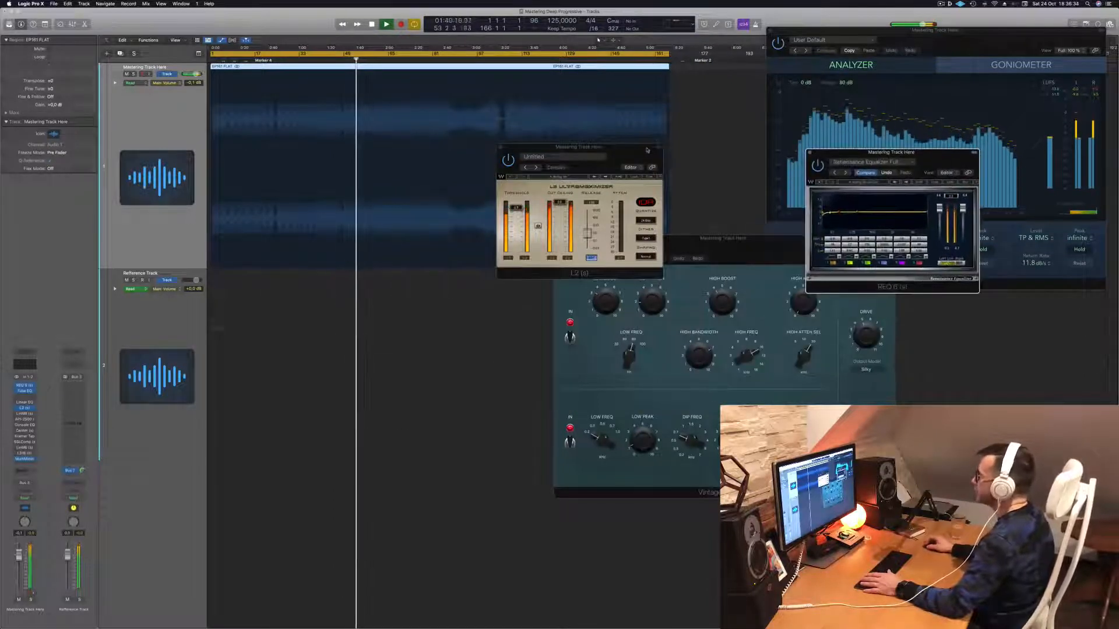
Step: Rearrange the L2 Ultramaximizer and REQ 6 windows side by side over the analyzer area during playback
left_click_drag(646, 151, 576, 212)
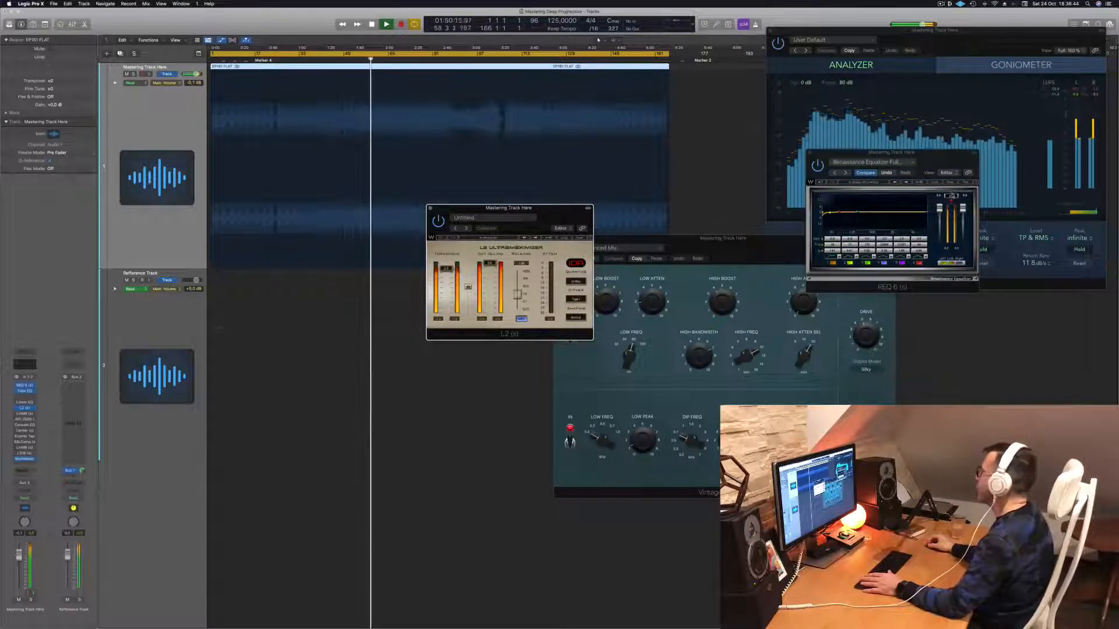
left_click(951, 196)
left_click_drag(948, 176, 782, 197)
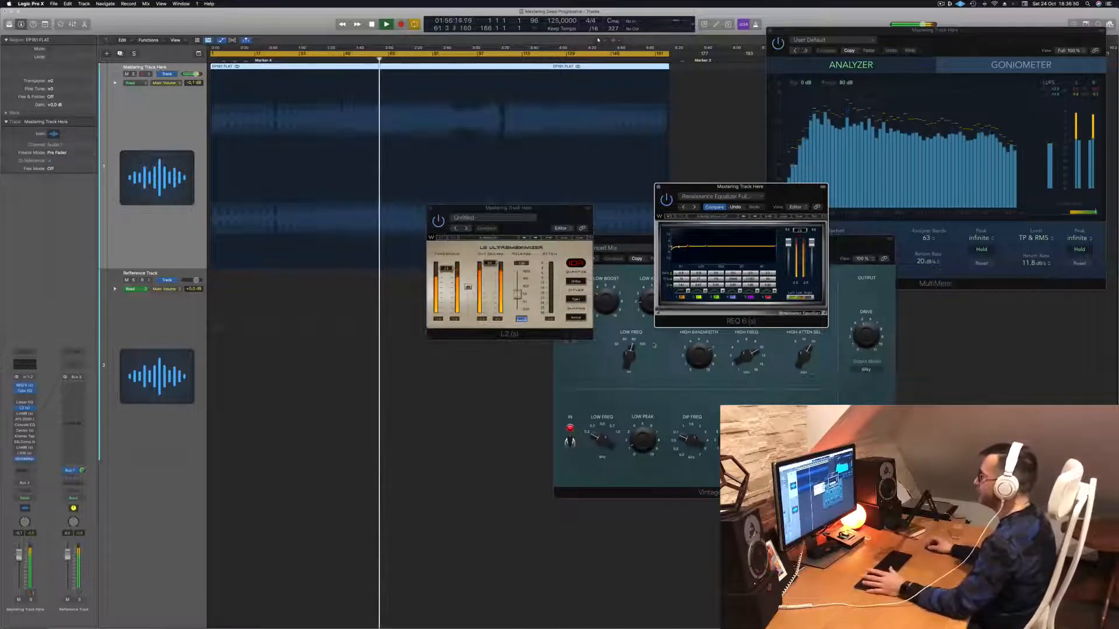
left_click(549, 328)
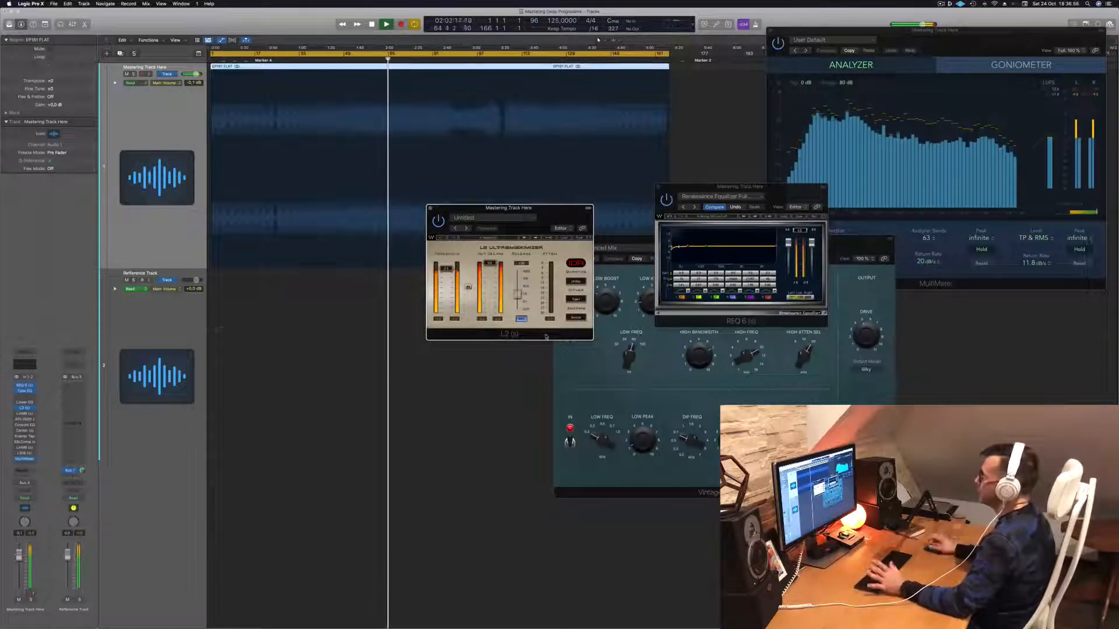
left_click_drag(548, 210, 963, 253)
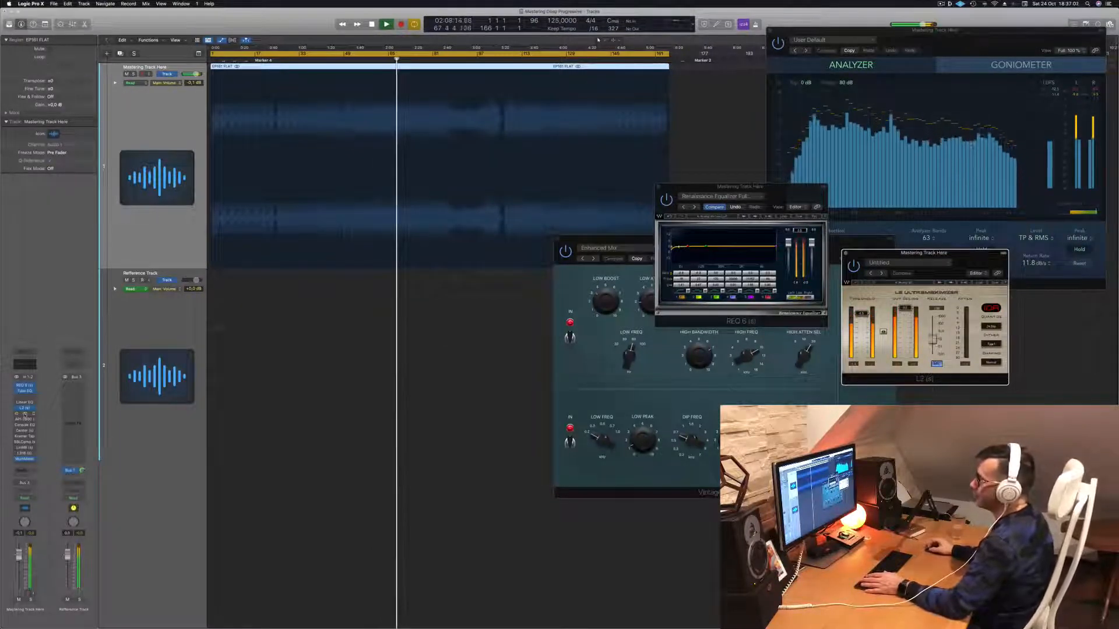
Step: Open and switch on the Linear Phase Multiband on the mastering track, and audition the song's start and the section near 1:19
left_click(24, 414)
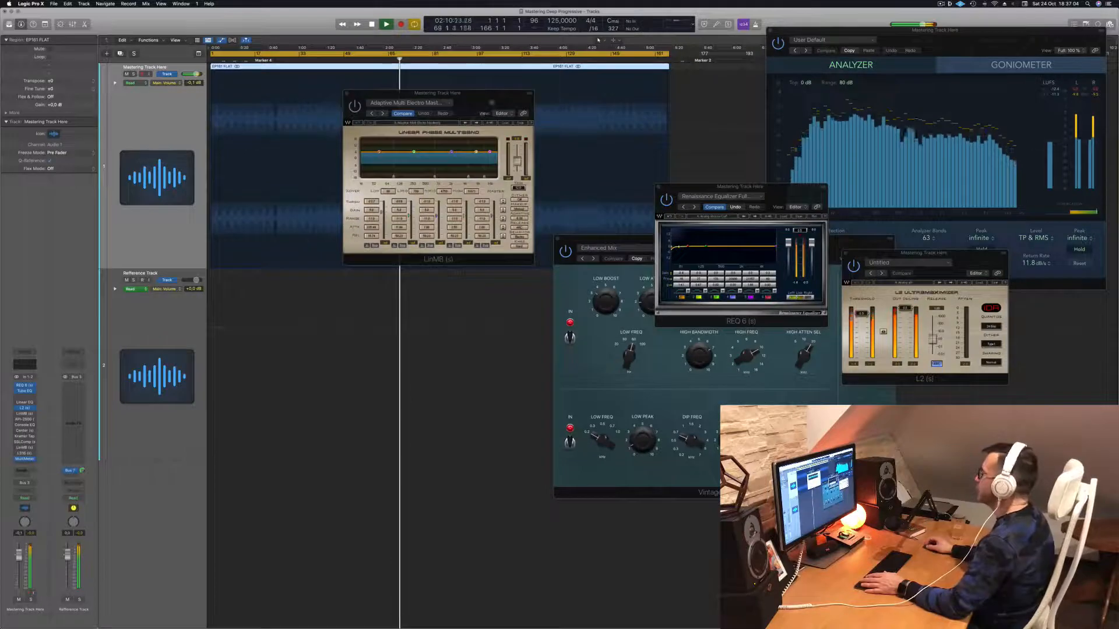
left_click_drag(491, 105, 451, 194)
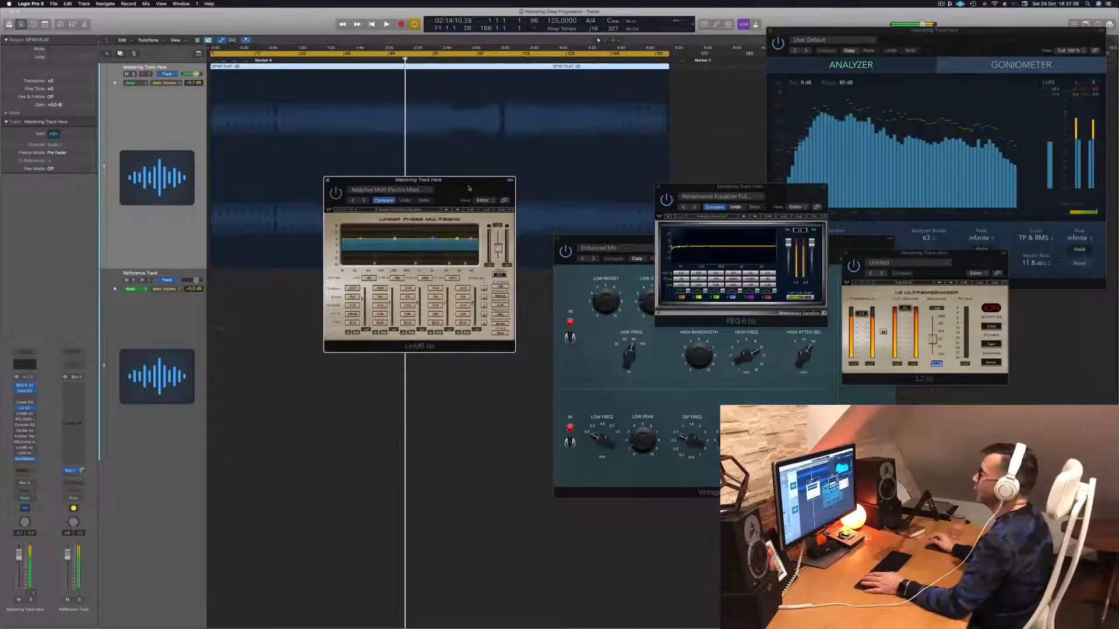
key("Return")
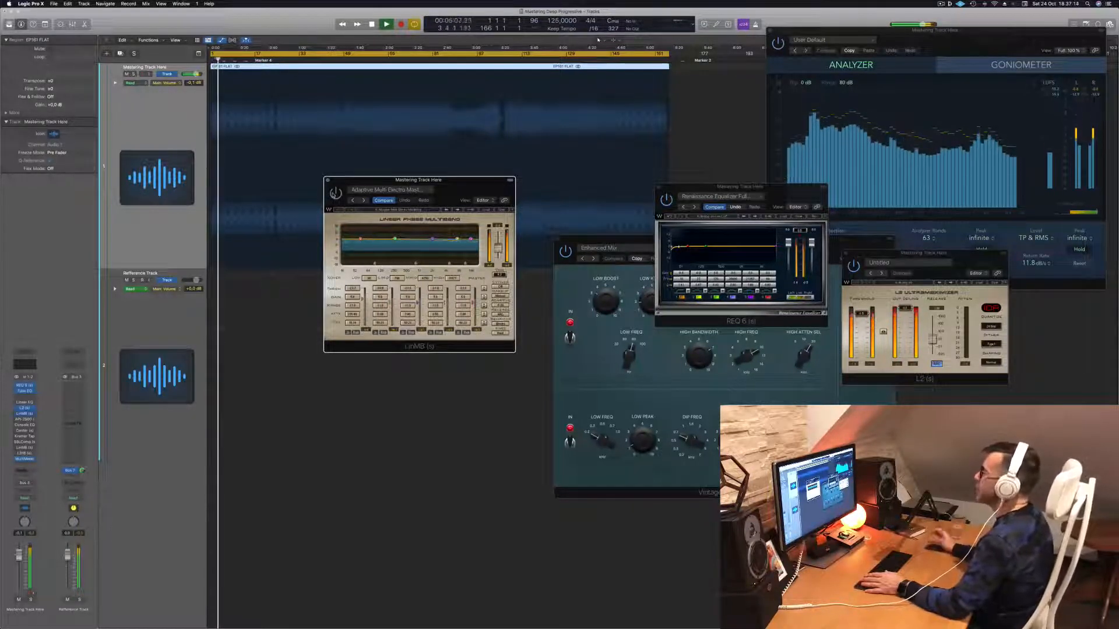
left_click_drag(463, 181, 482, 181)
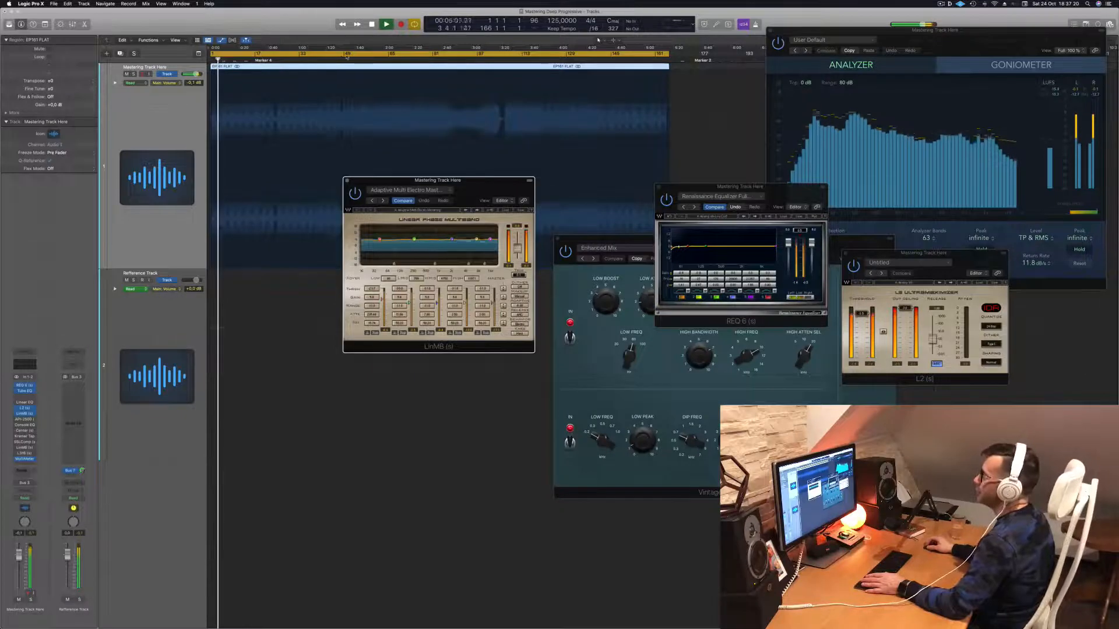
left_click(324, 58)
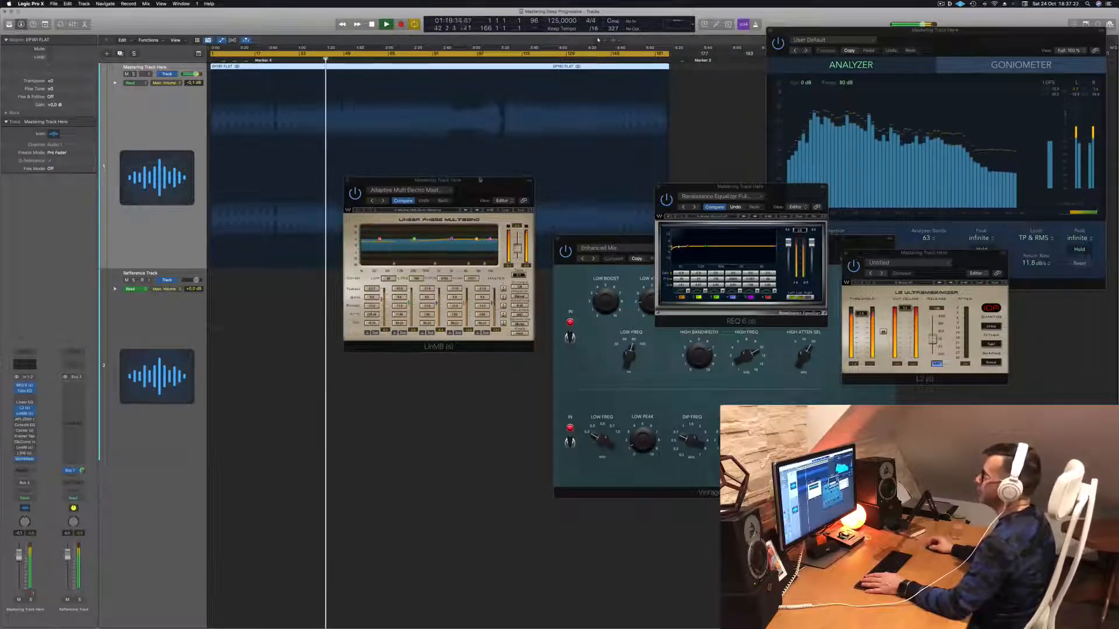
left_click_drag(481, 197, 490, 187)
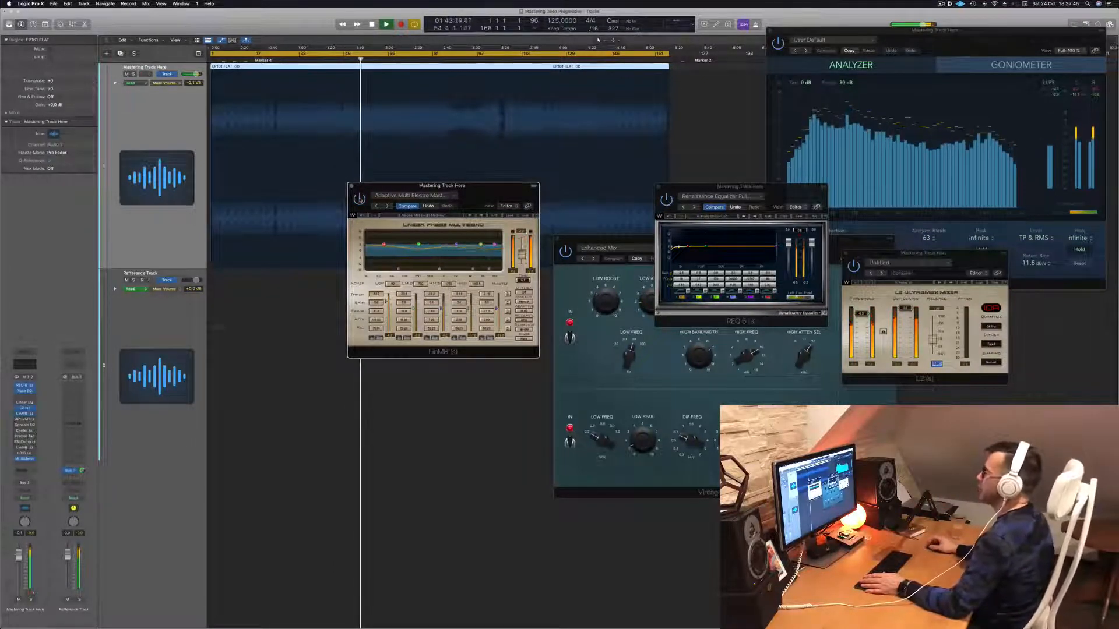
Step: Watch the Linear Phase Multiband's gain curve through the build-up and near 3:22, moving its window closer to REQ 6
left_click_drag(478, 191, 522, 194)
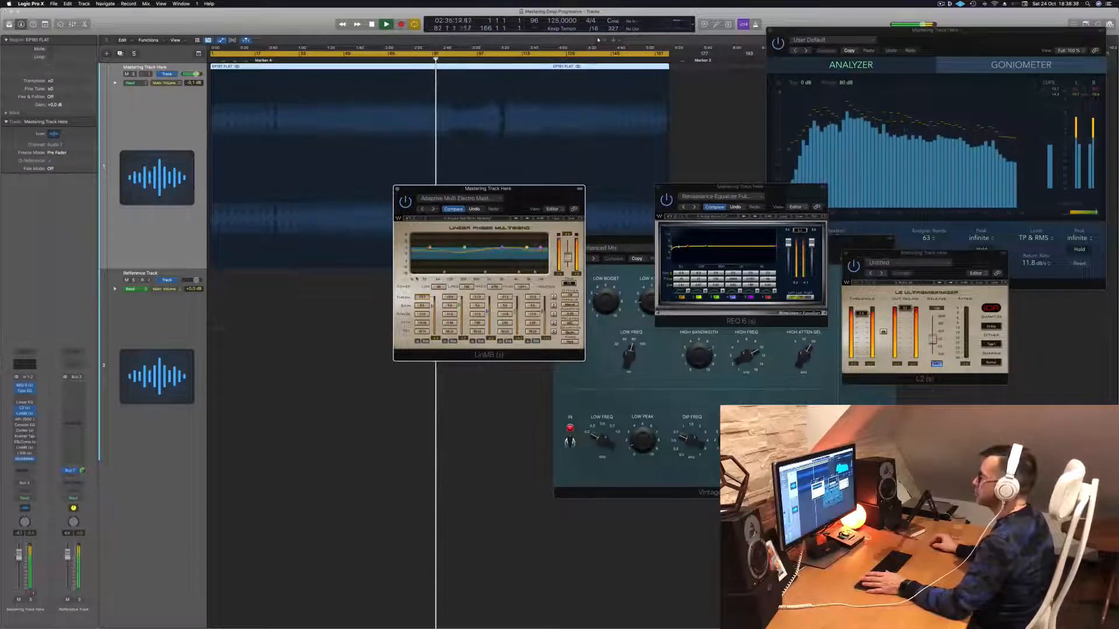
left_click_drag(524, 190, 520, 198)
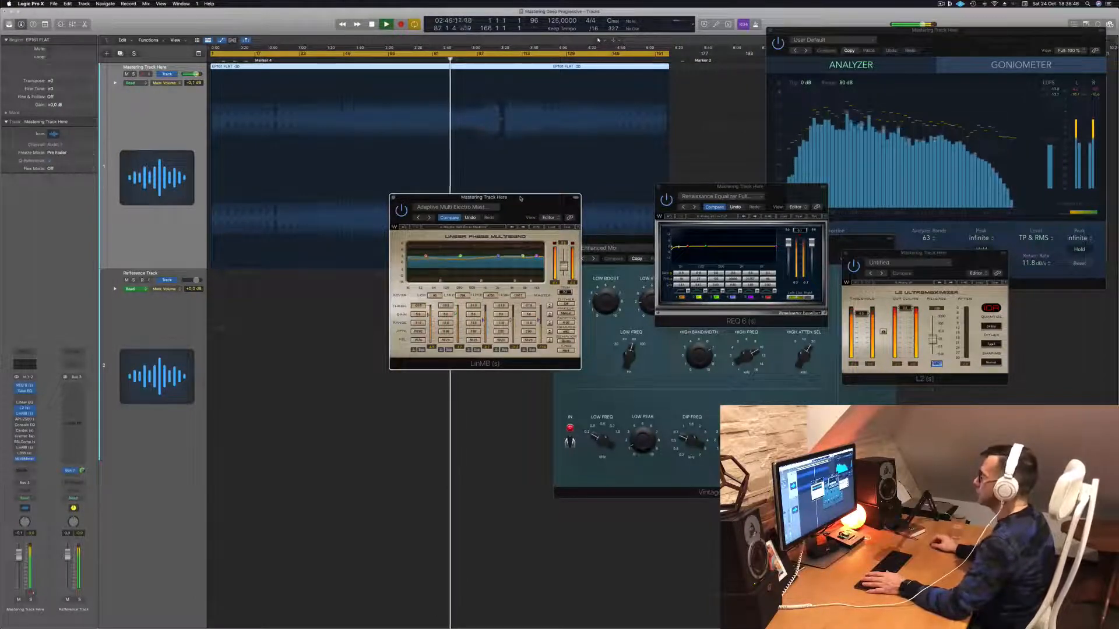
left_click_drag(520, 198, 600, 220)
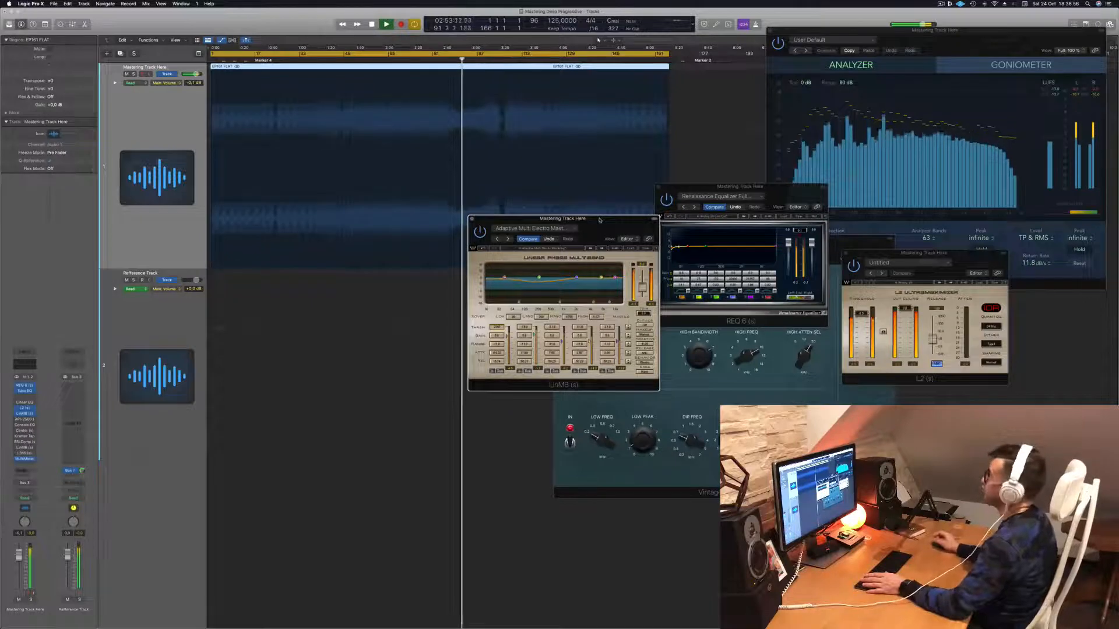
left_click_drag(599, 220, 630, 192)
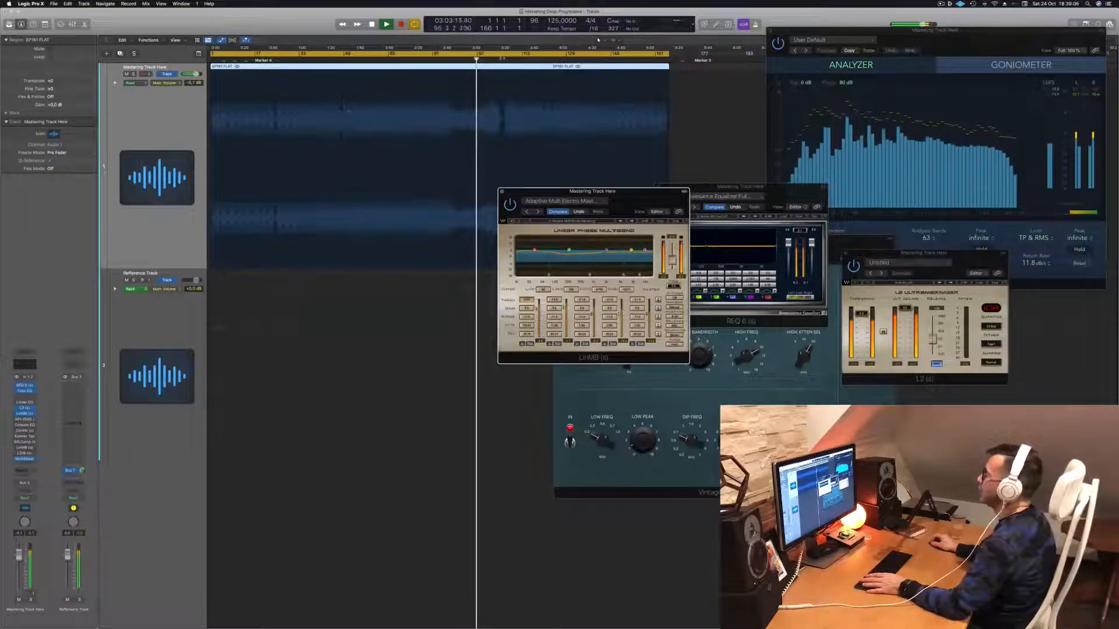
left_click(502, 60)
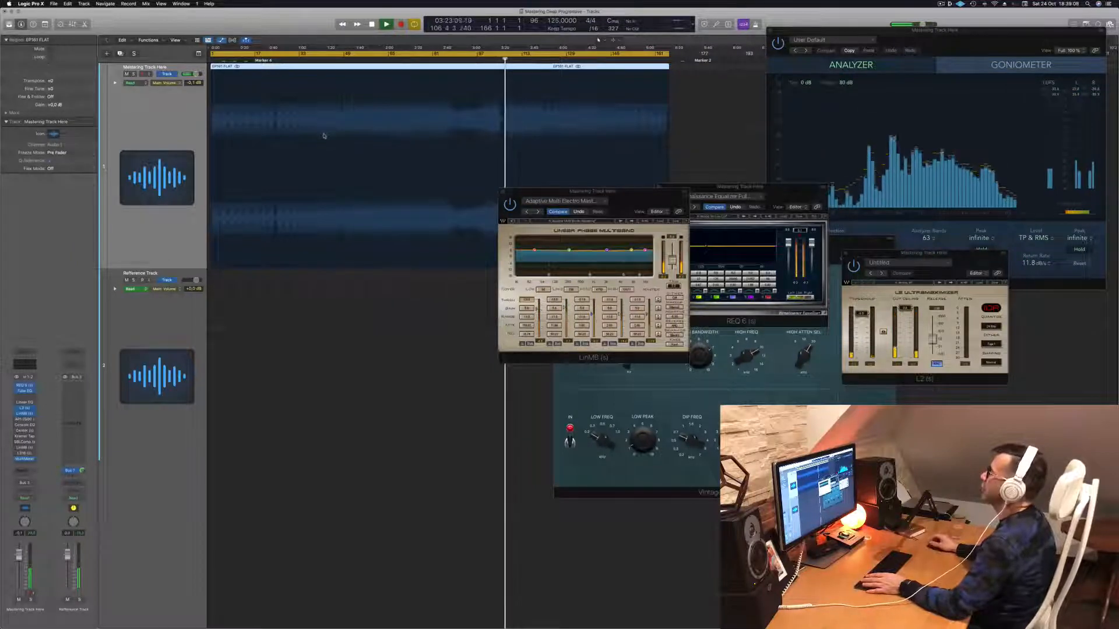
left_click_drag(638, 194, 624, 232)
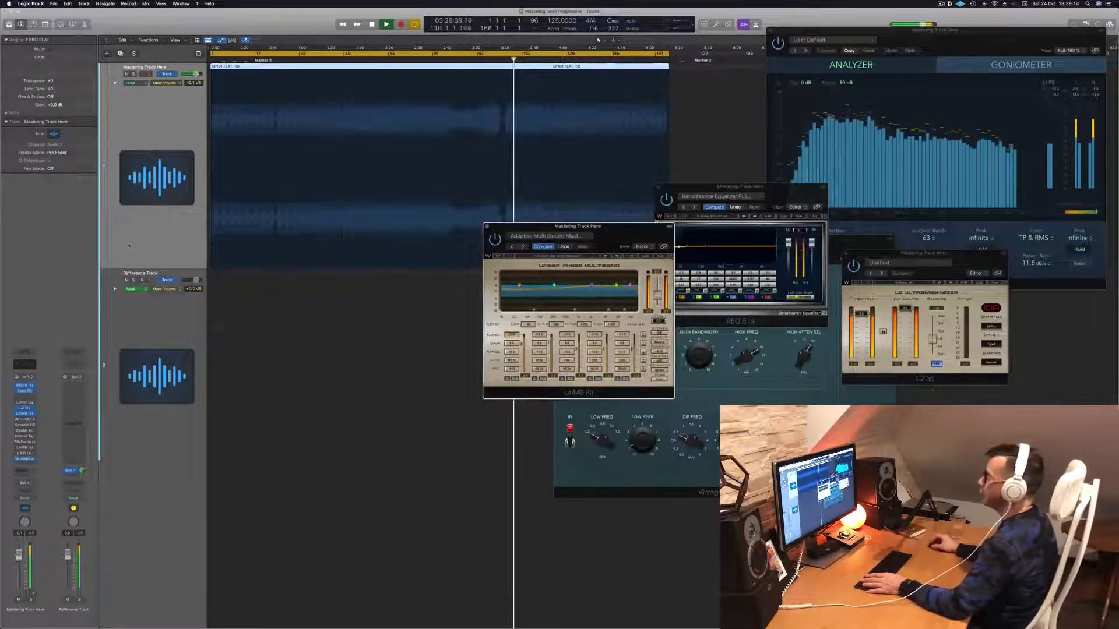
Step: Open and switch on the API-2500 compressor, close its window, and place the Linear Phase Multiband window beside REQ 6
left_click(24, 419)
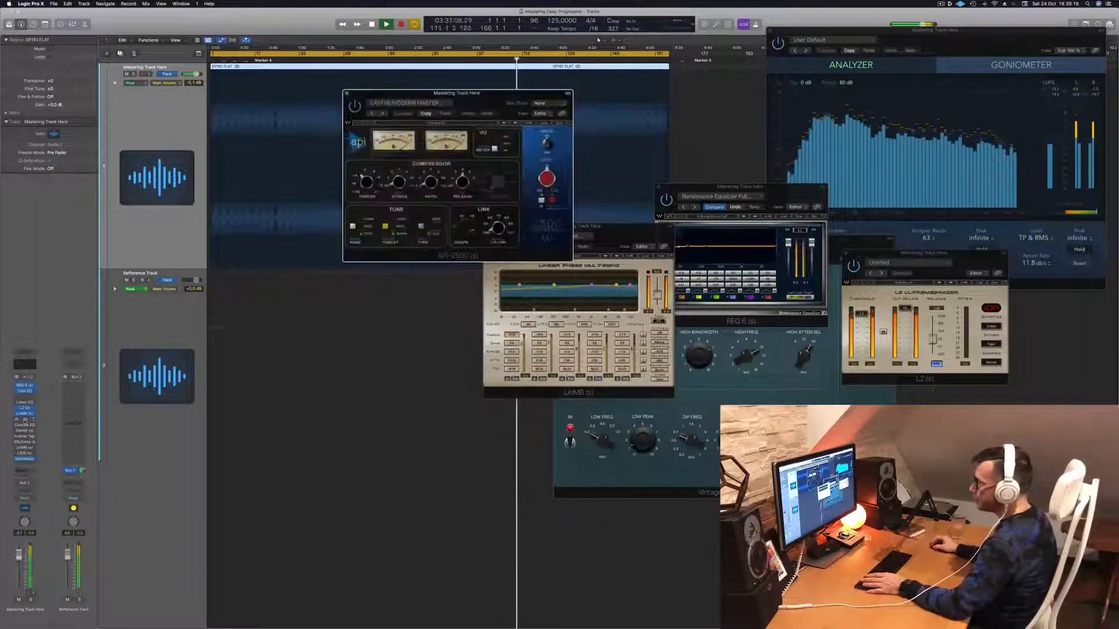
left_click_drag(408, 93, 380, 106)
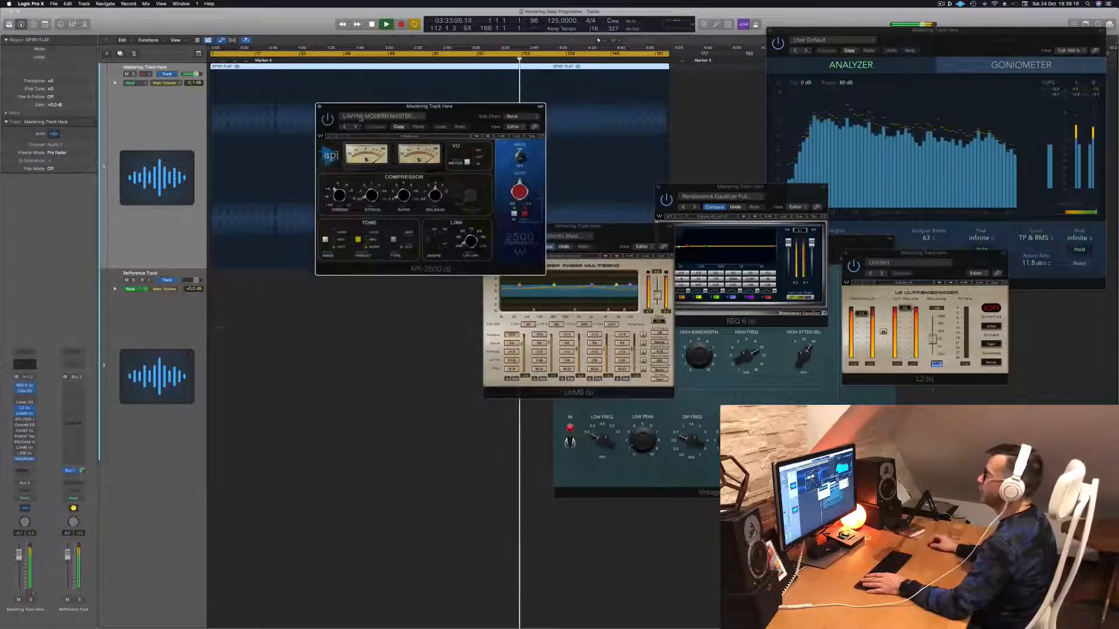
left_click_drag(457, 110, 467, 128)
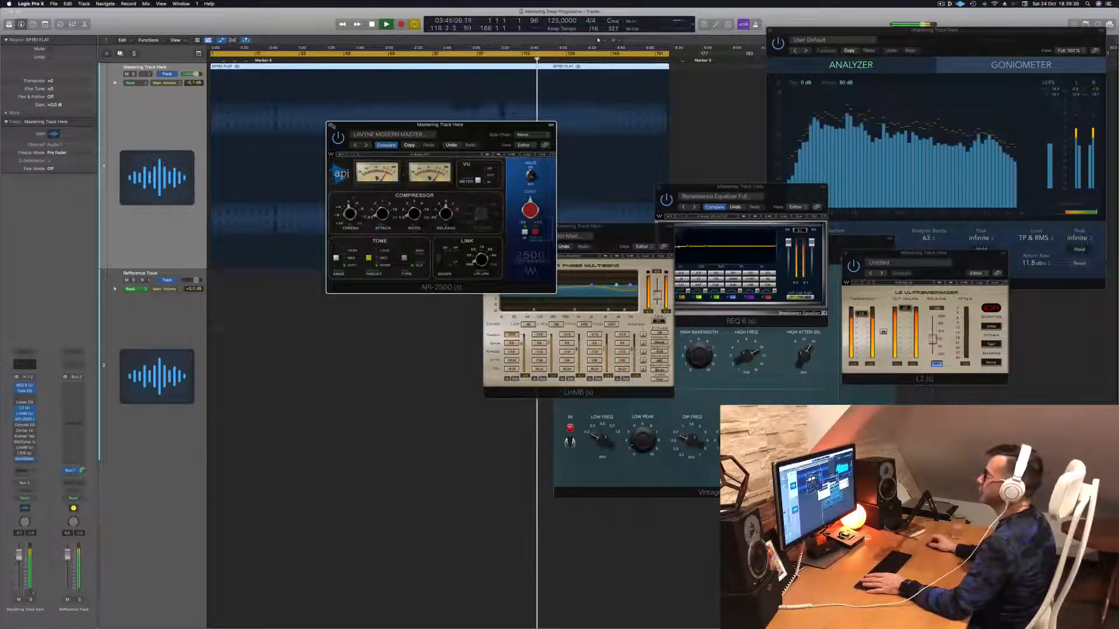
left_click(331, 126)
left_click_drag(657, 236, 1014, 221)
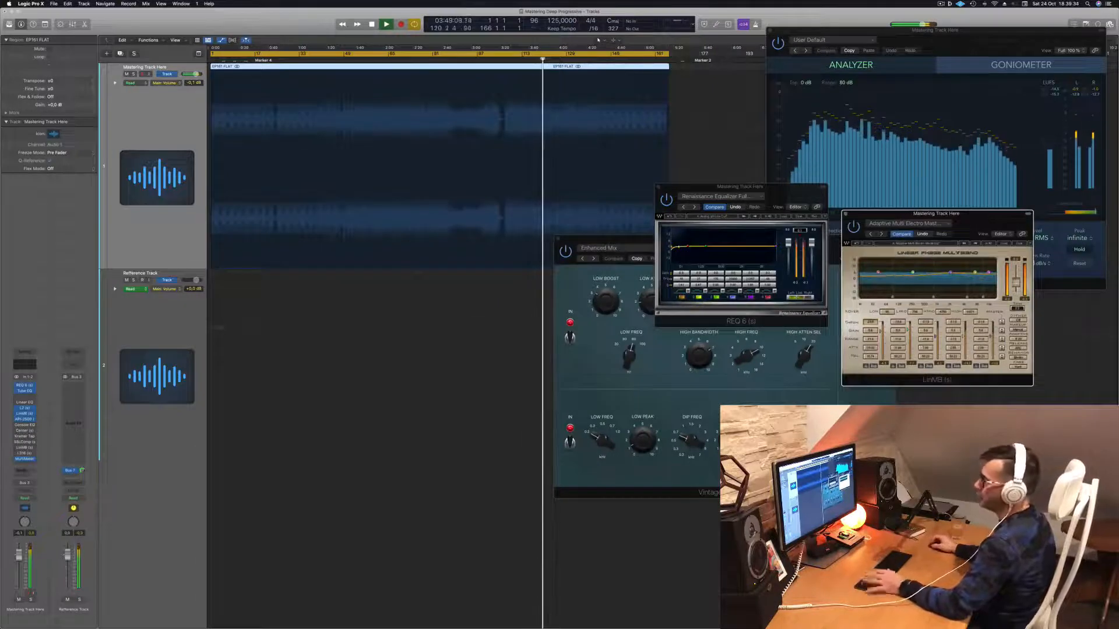
Step: Open the Vintage Console EQ, audition its effect near 2:04, and close its window
left_click(24, 424)
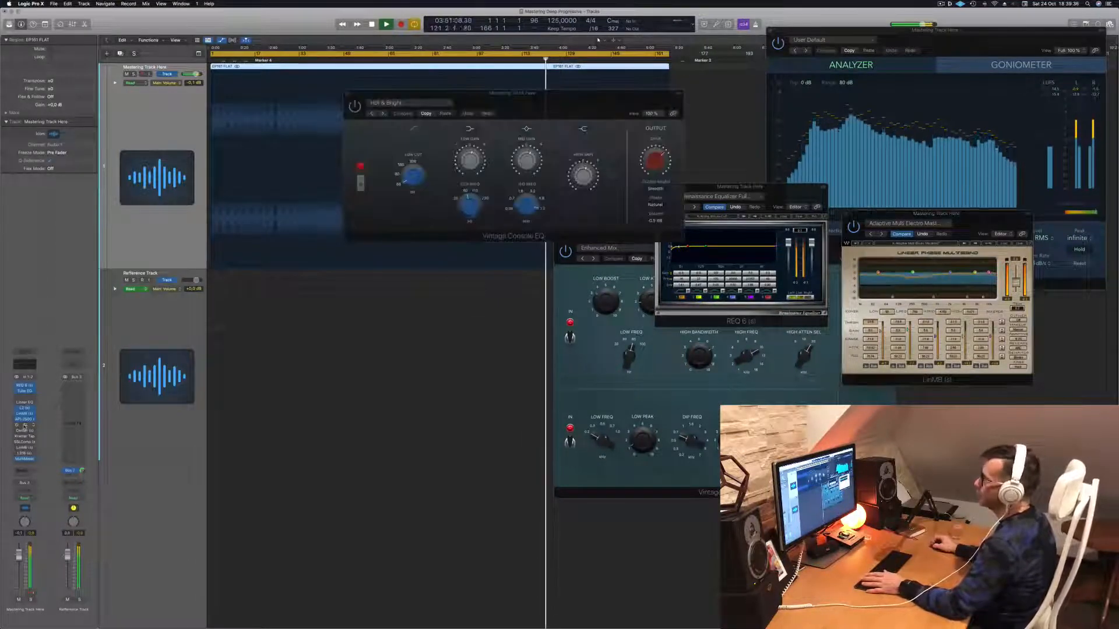
left_click_drag(539, 106, 433, 139)
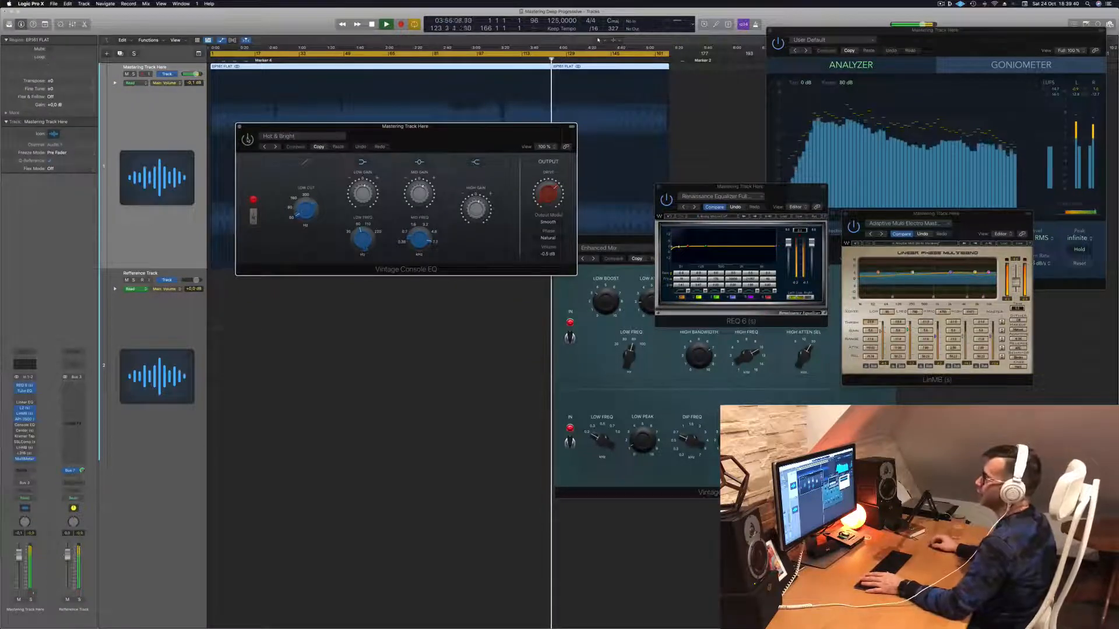
left_click(389, 62)
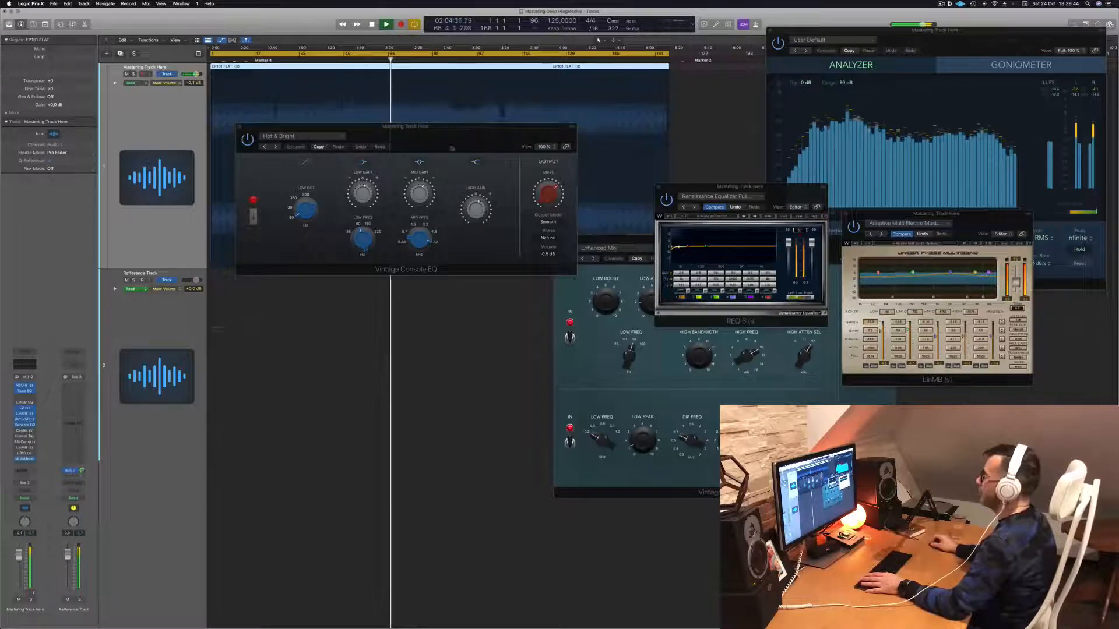
left_click_drag(452, 148, 539, 271)
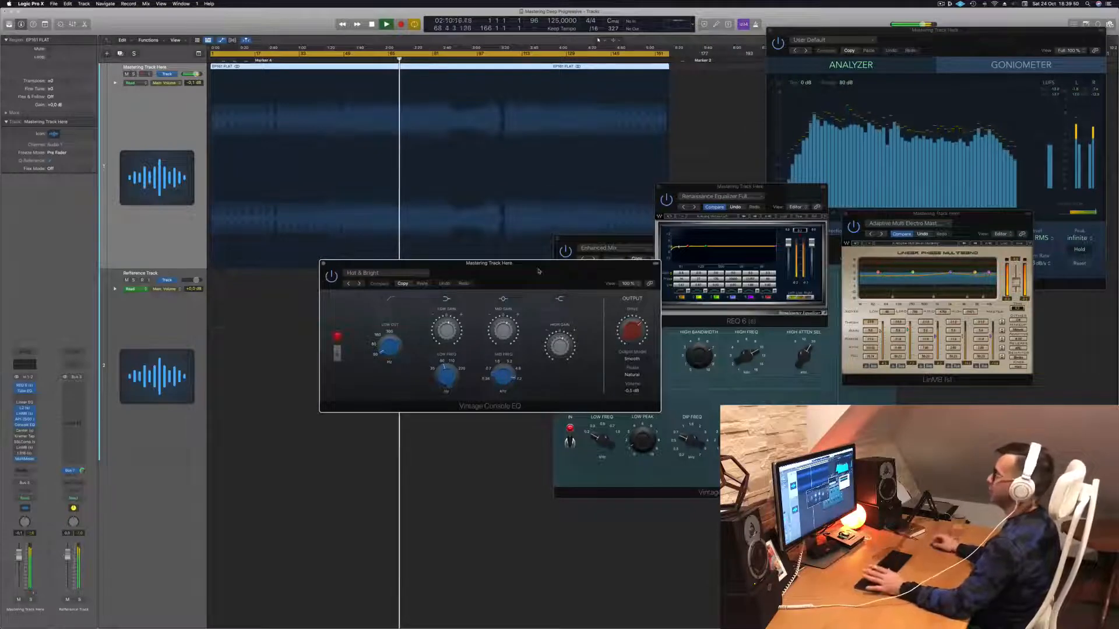
left_click(324, 264)
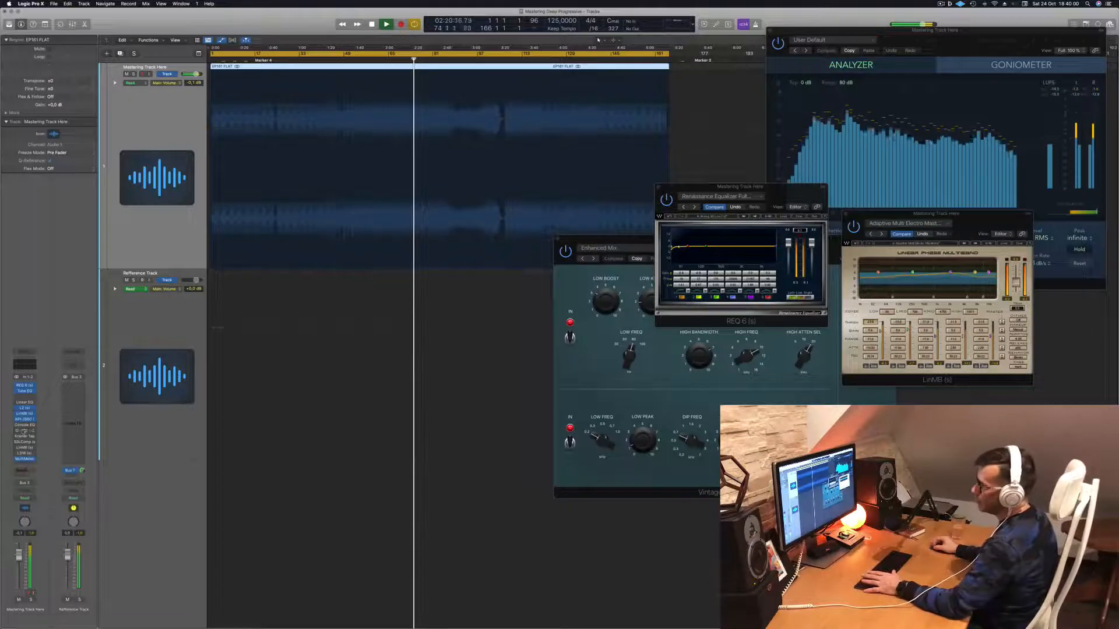
Step: Open and switch on the Center plug-in, audition the song's start and a fuller section, and close its window
left_click(24, 431)
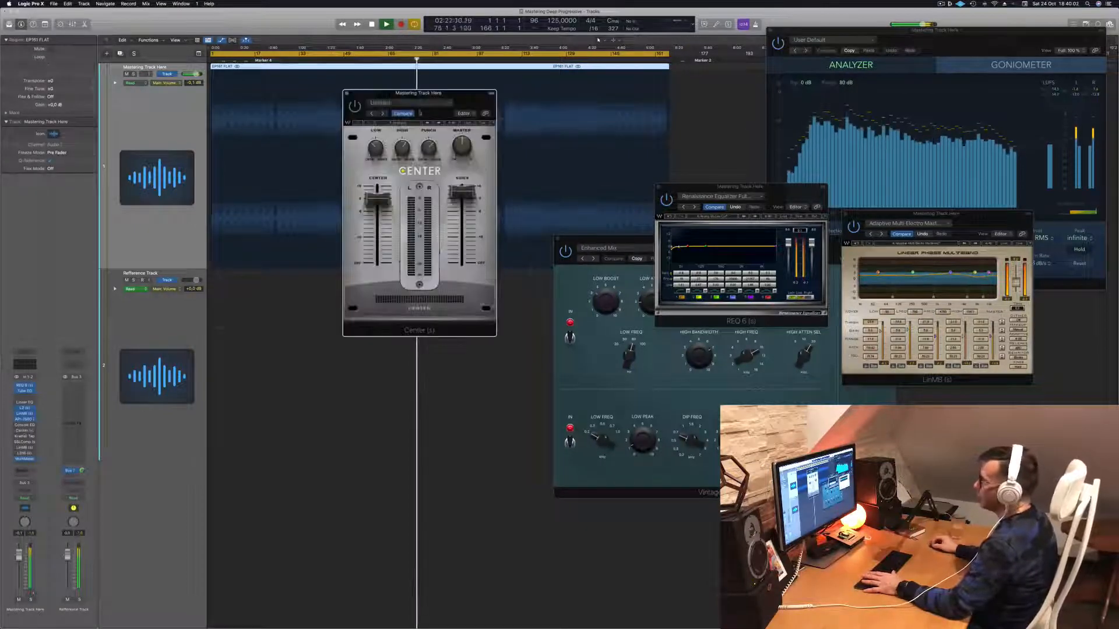
left_click_drag(420, 93, 482, 173)
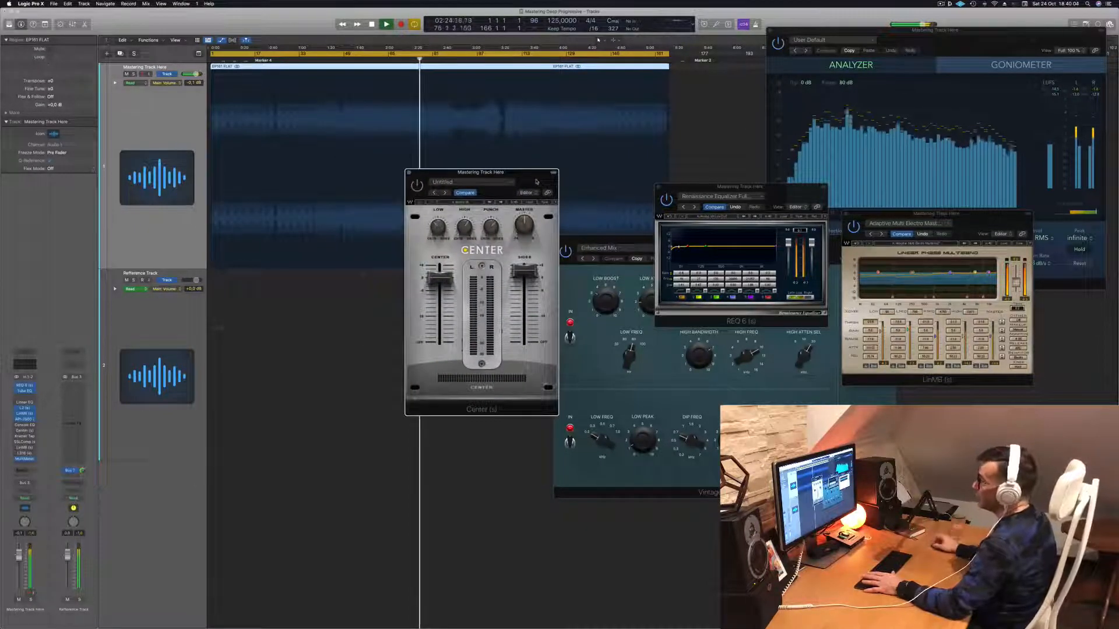
left_click(417, 185)
key("space")
key("space")
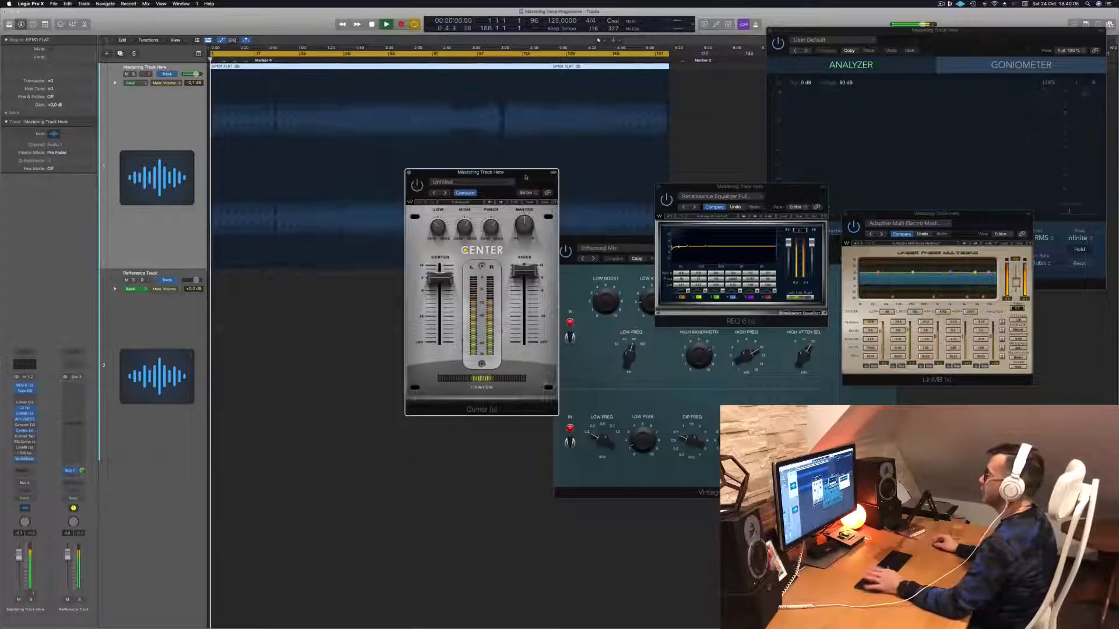
mouse_move(525, 177)
left_mouse_down()
mouse_move(546, 170)
mouse_move(521, 171)
left_mouse_up()
left_click(341, 54)
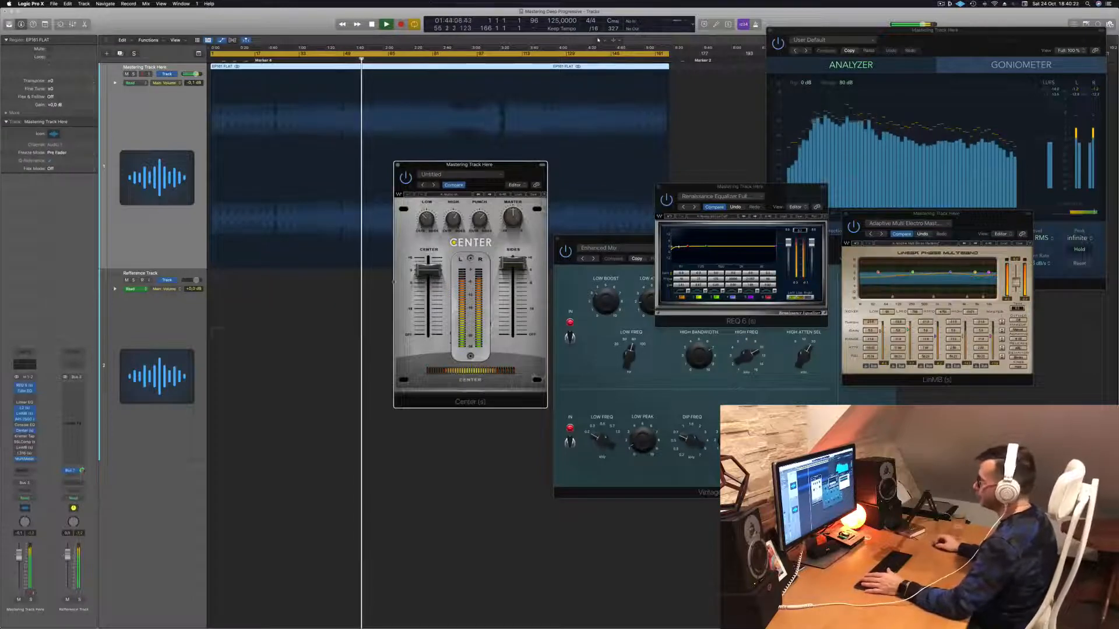
mouse_move(430, 274)
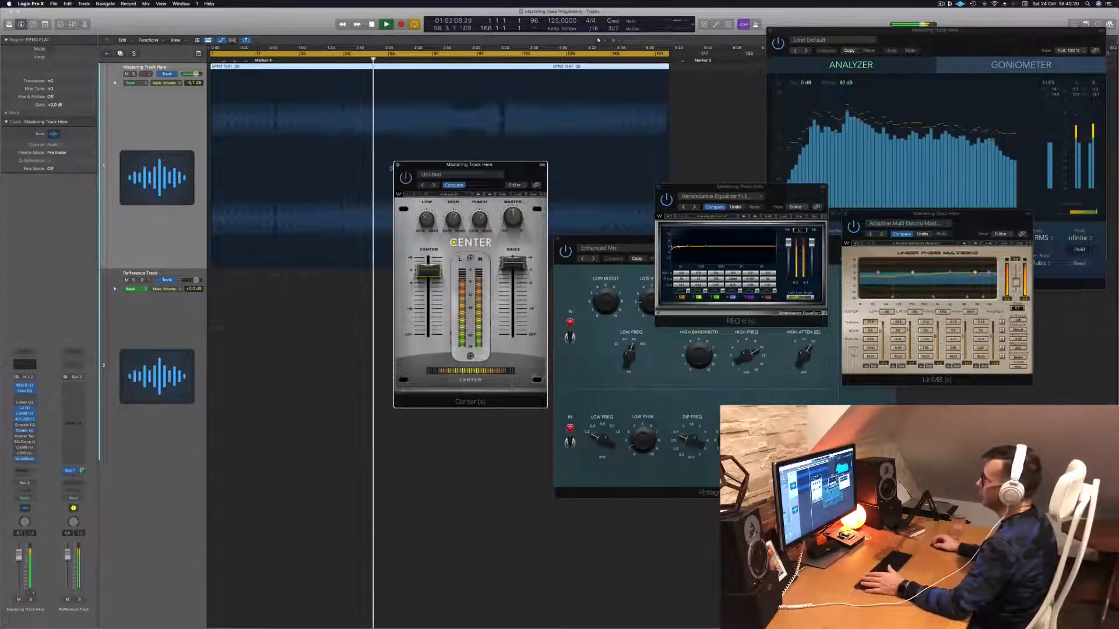
left_click(397, 165)
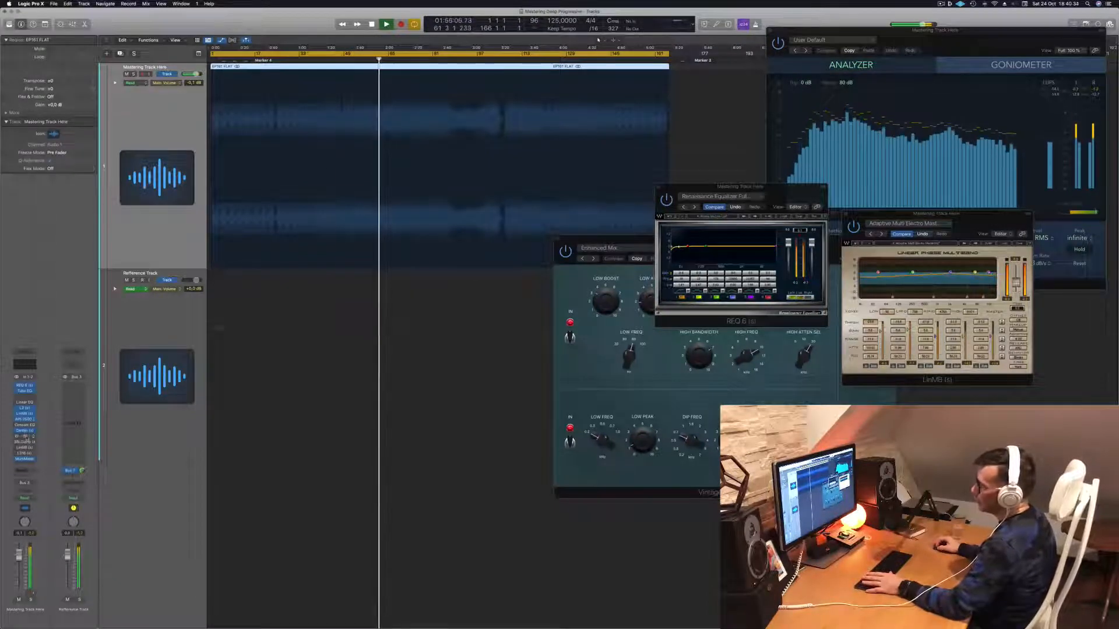
Step: Open and switch on the SSLComp bus compressor, audition it near 1:38, and place its window beside REQ 6
left_click(26, 437)
left_click(26, 437)
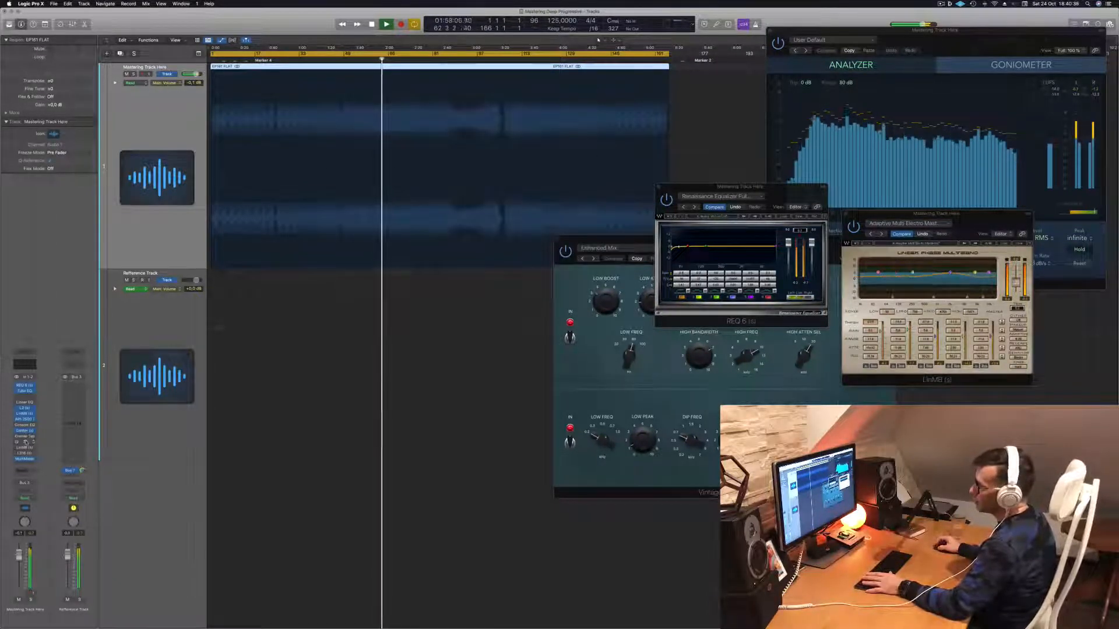
left_click(25, 442)
left_click_drag(419, 94, 700, 143)
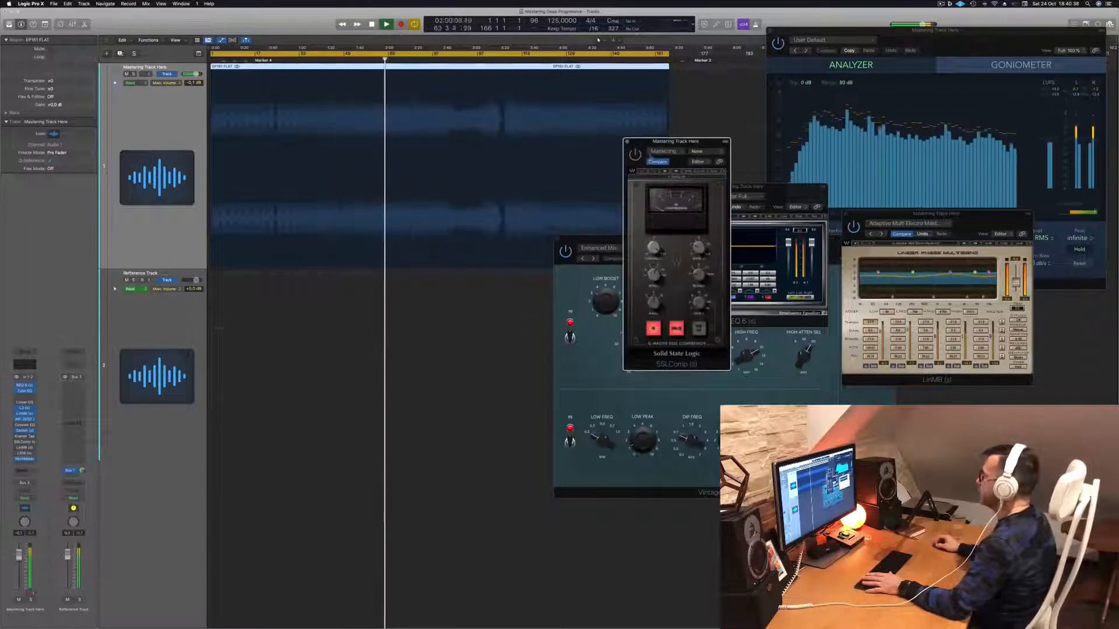
left_click(352, 61)
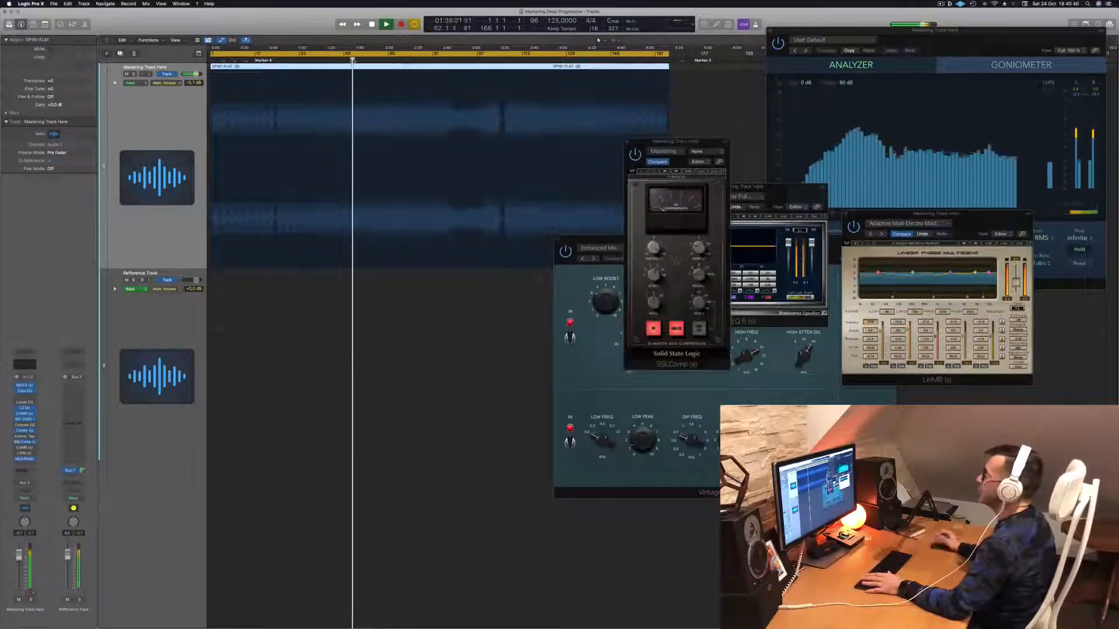
left_click_drag(676, 141, 560, 140)
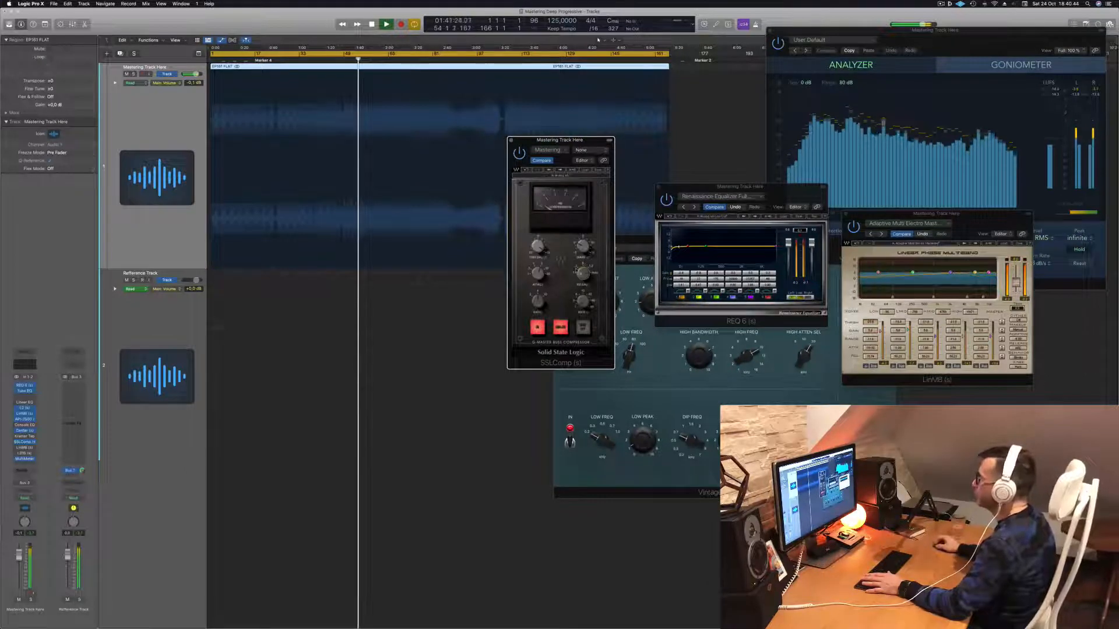
Step: Move the SSLComp window away from the other plug-ins while listening, and close it
left_click_drag(573, 141, 565, 142)
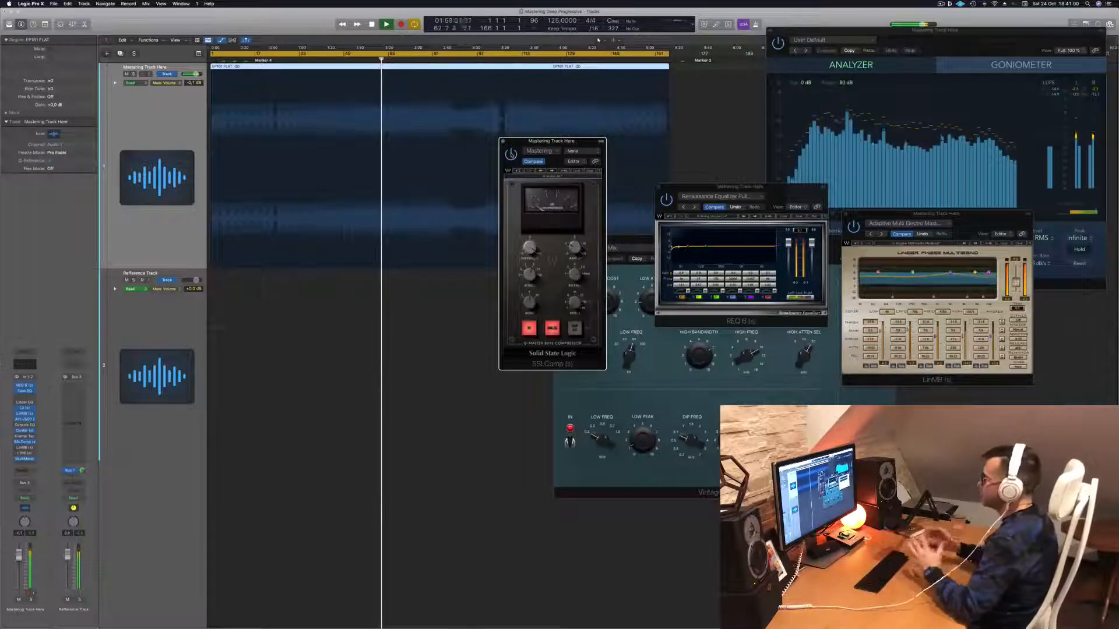
left_click_drag(526, 140, 470, 140)
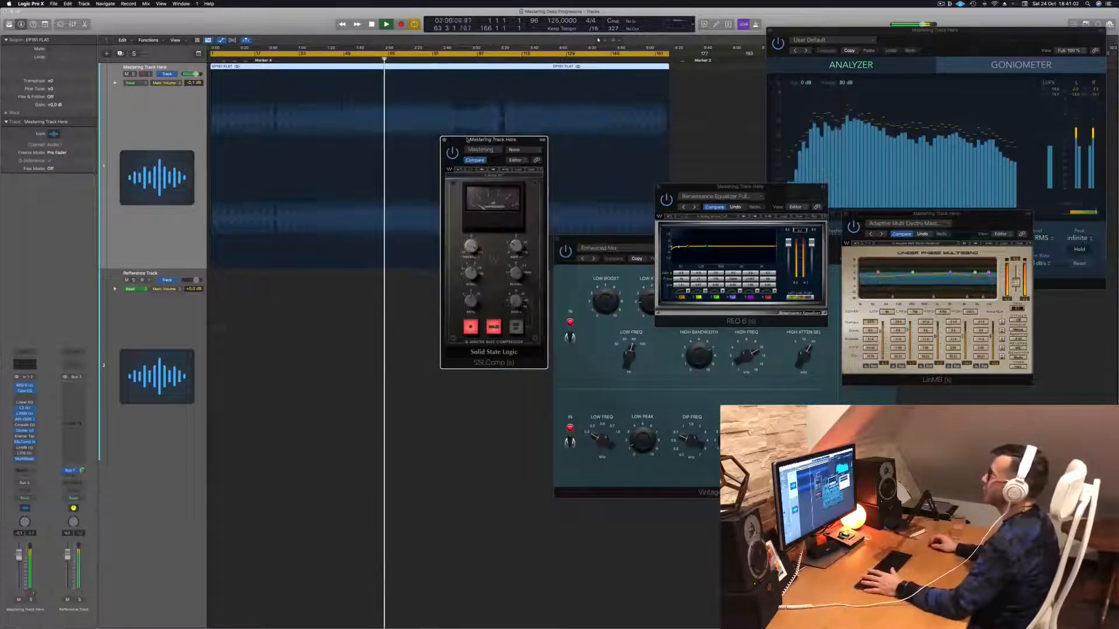
left_click(444, 140)
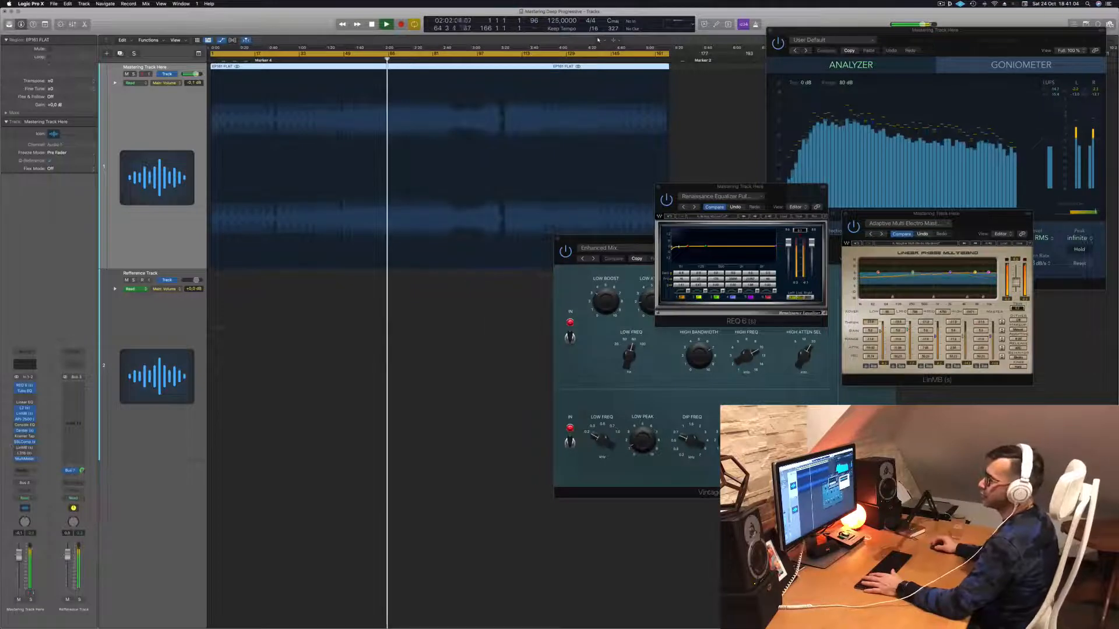
Step: Open and switch on the second Linear Phase Multiband with the Multi Opto Mastering preset, auditioning the song's start and the section near 2:20
left_click(25, 447)
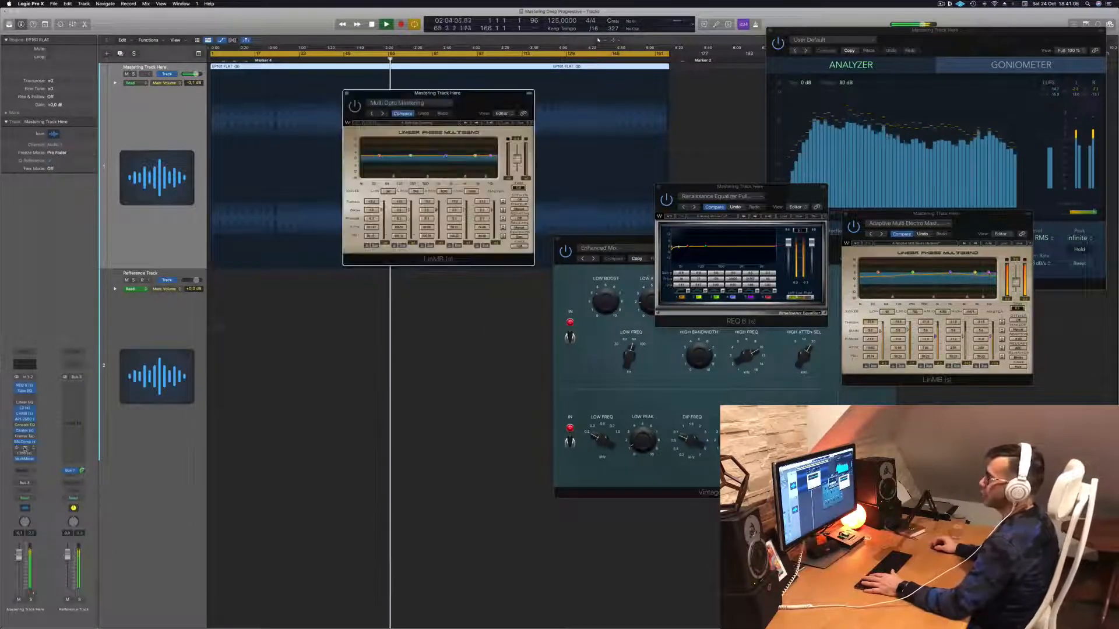
left_click_drag(477, 107, 474, 199)
key("Return")
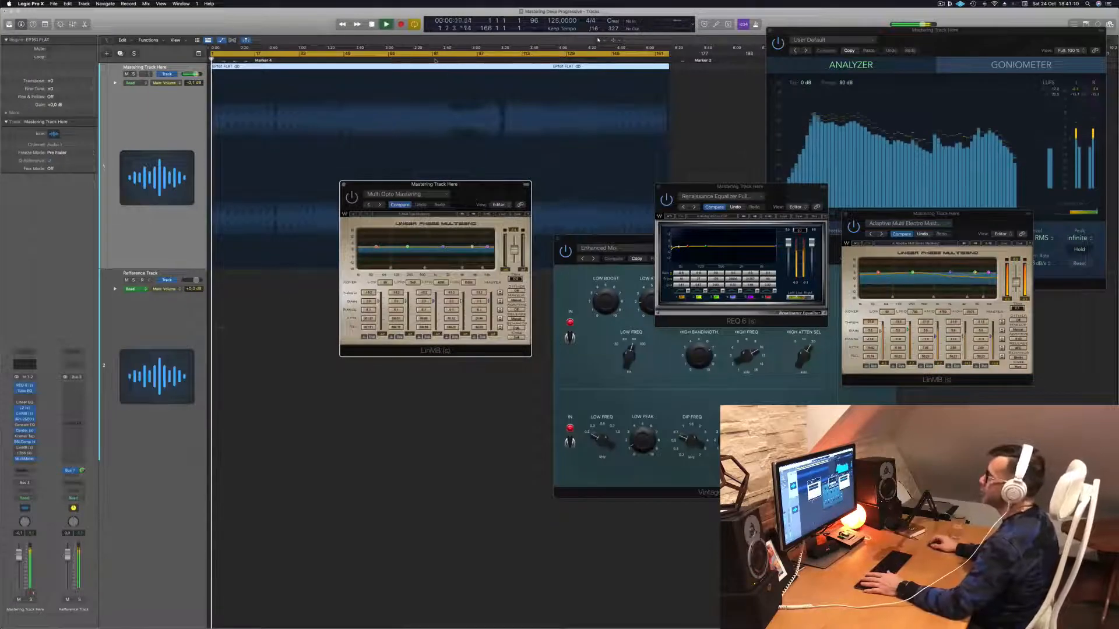
left_click(436, 59)
left_click(416, 59)
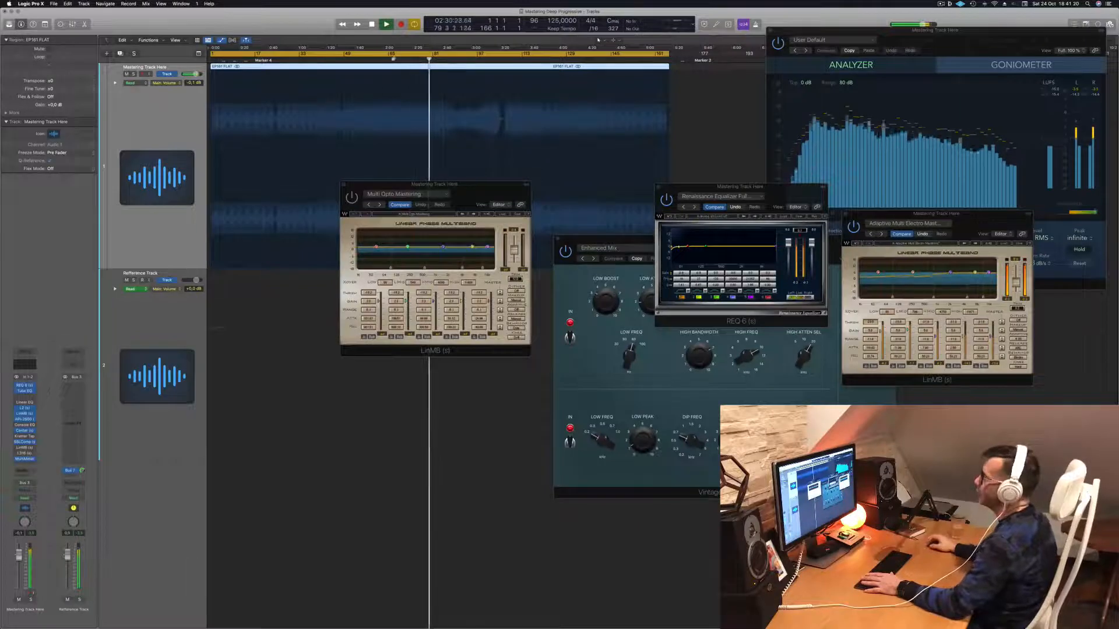
left_click(351, 199)
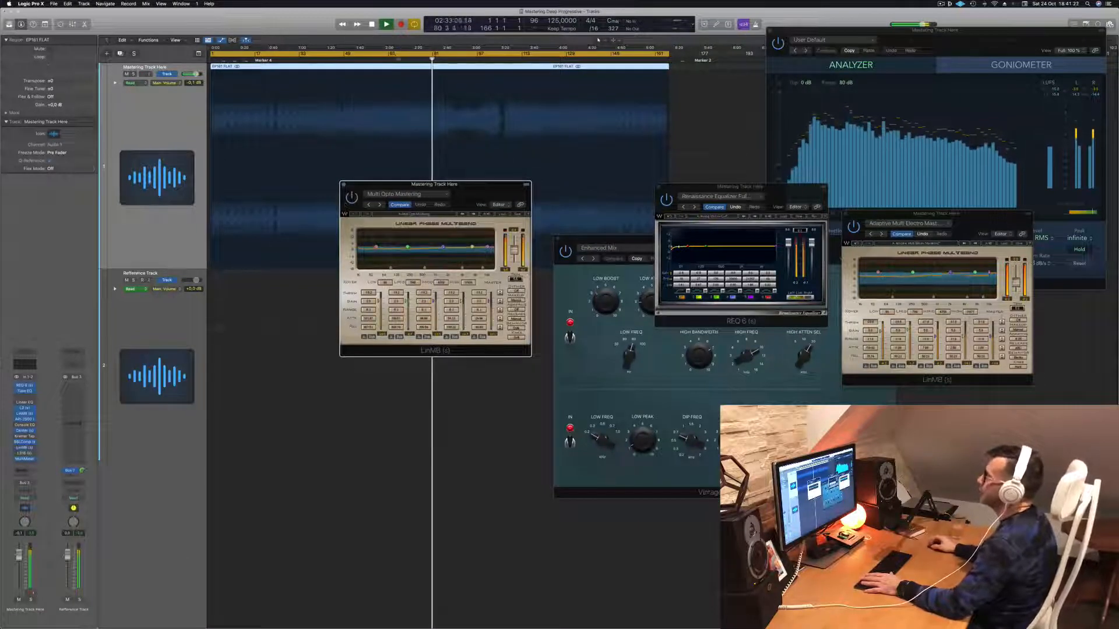
left_click(404, 52)
left_click_drag(477, 192, 450, 193)
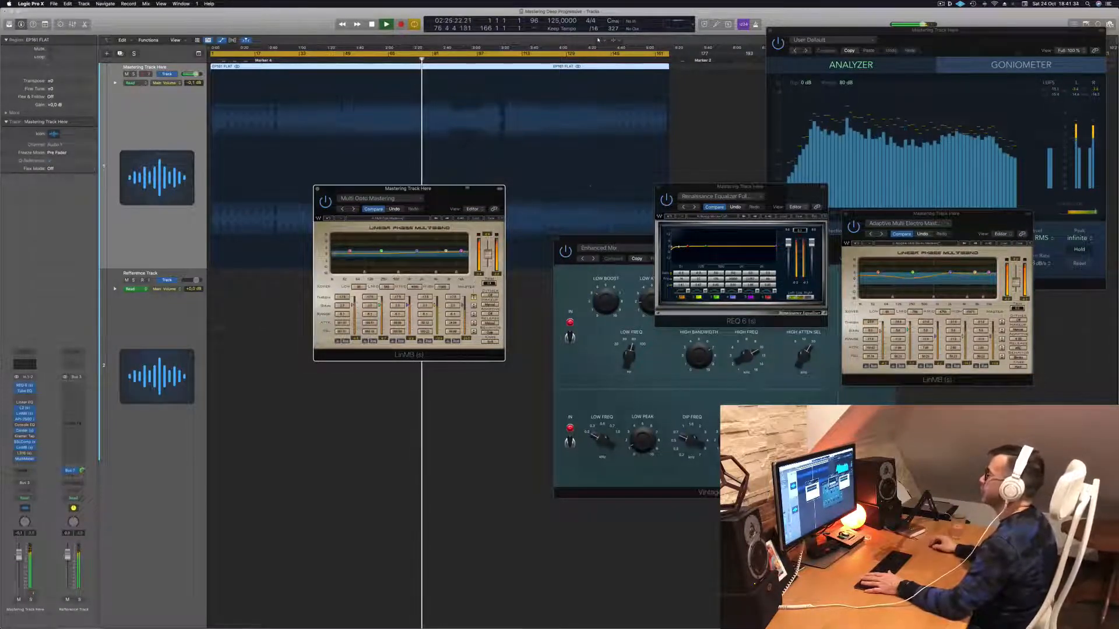
Step: Check the mastering track's volume automation, hide it again, and move the second multiband window beside REQ 6
left_click(351, 128)
double_click(163, 67)
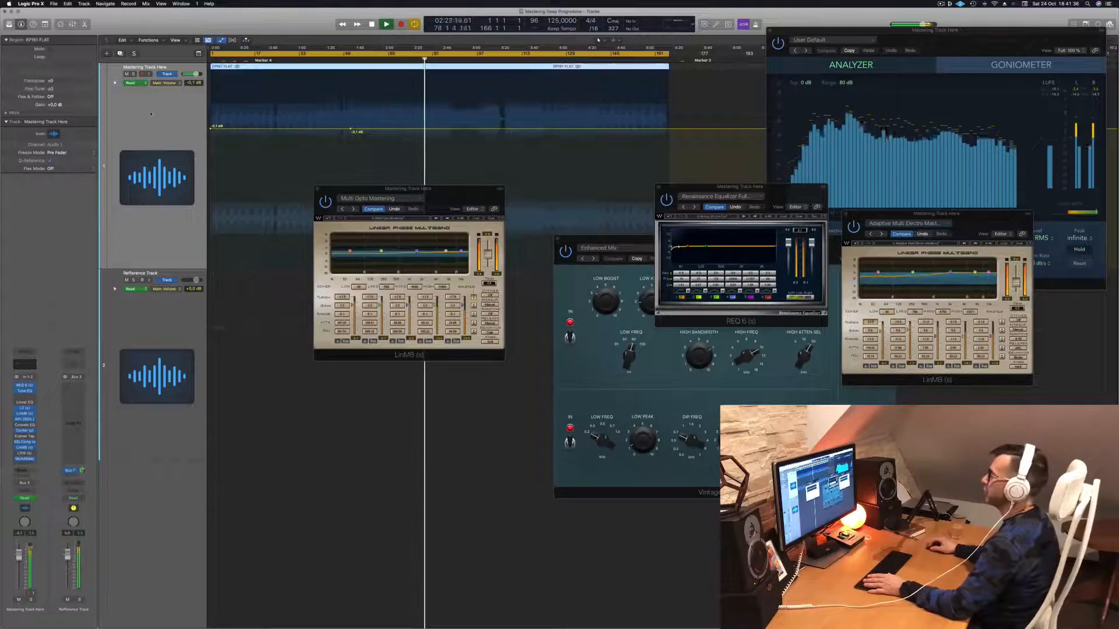
left_click_drag(435, 189, 546, 202)
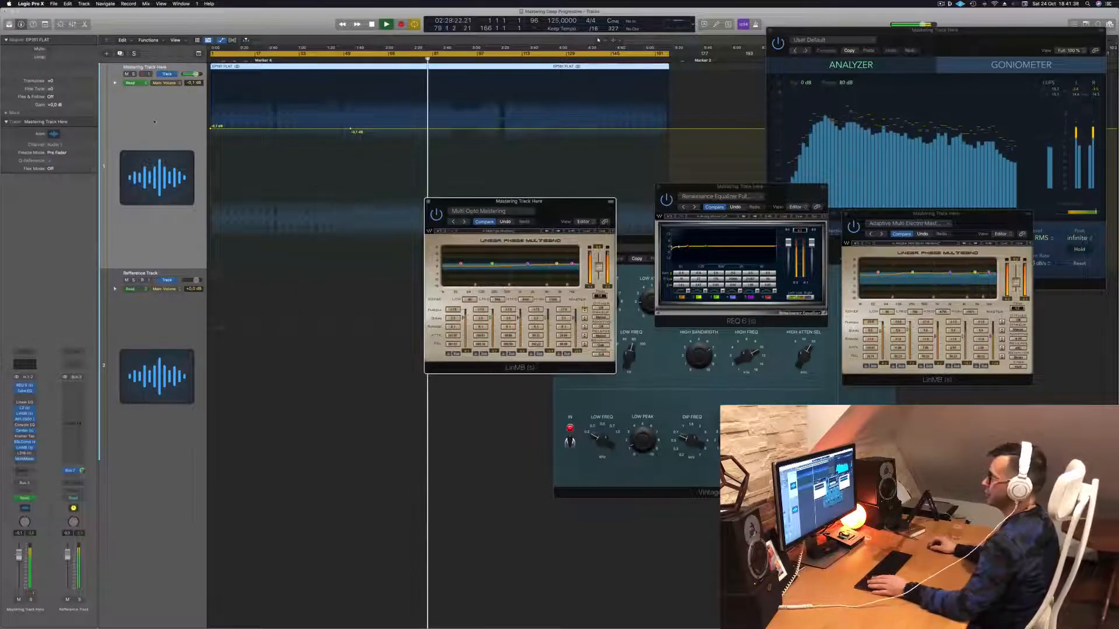
left_click(154, 122)
key("a")
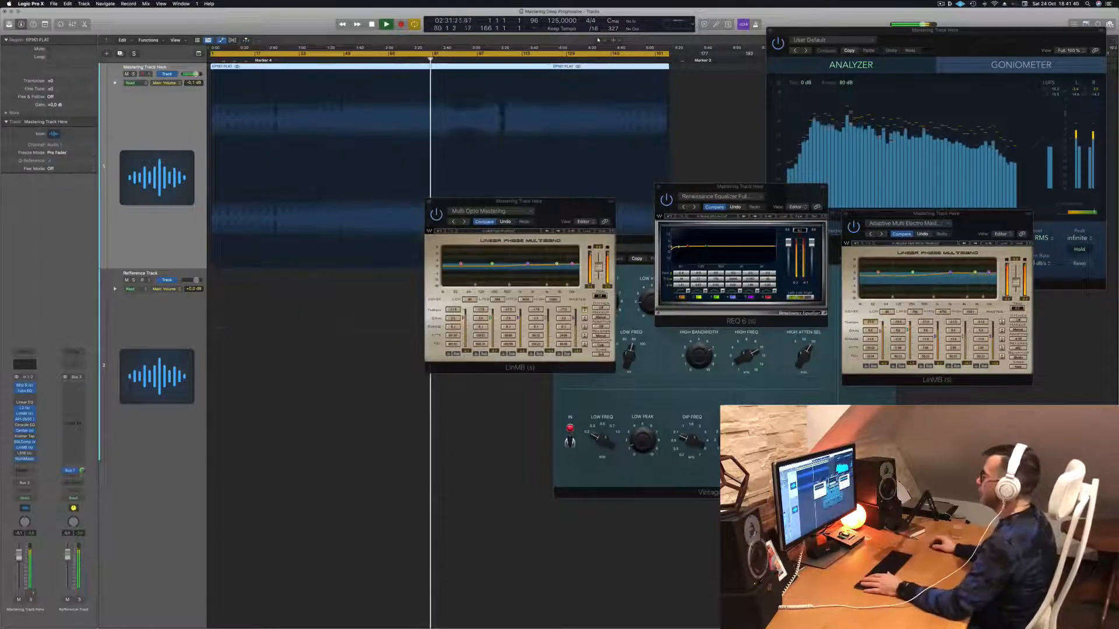
Step: Move the REQ 6 and second multiband windows lower, leaving the mastering track's waveform clear
left_click(589, 202)
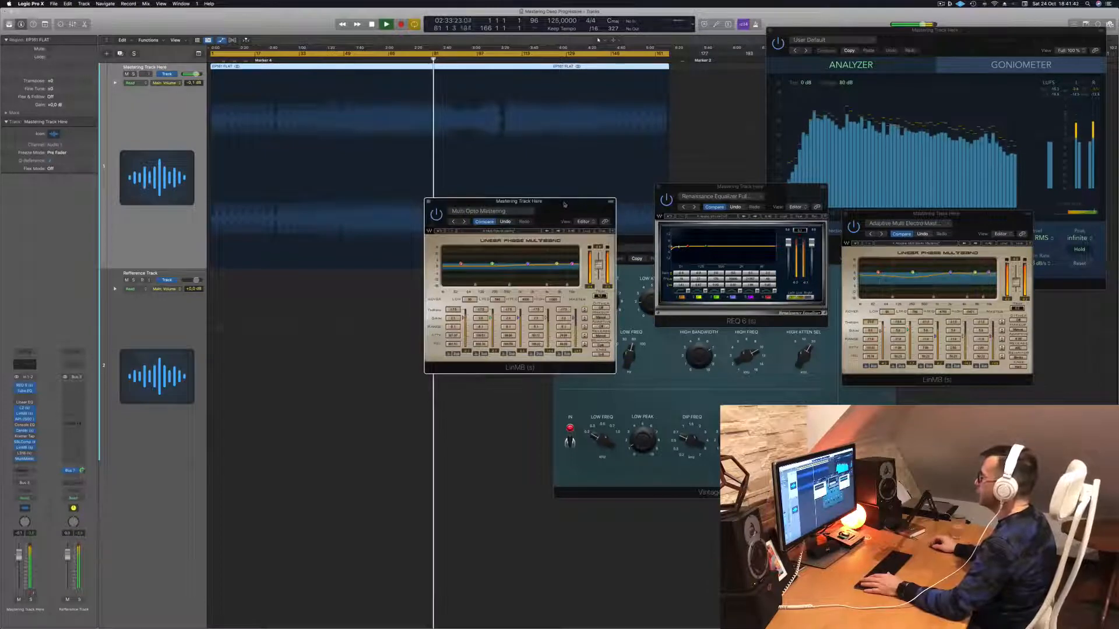
left_click_drag(565, 204, 557, 214)
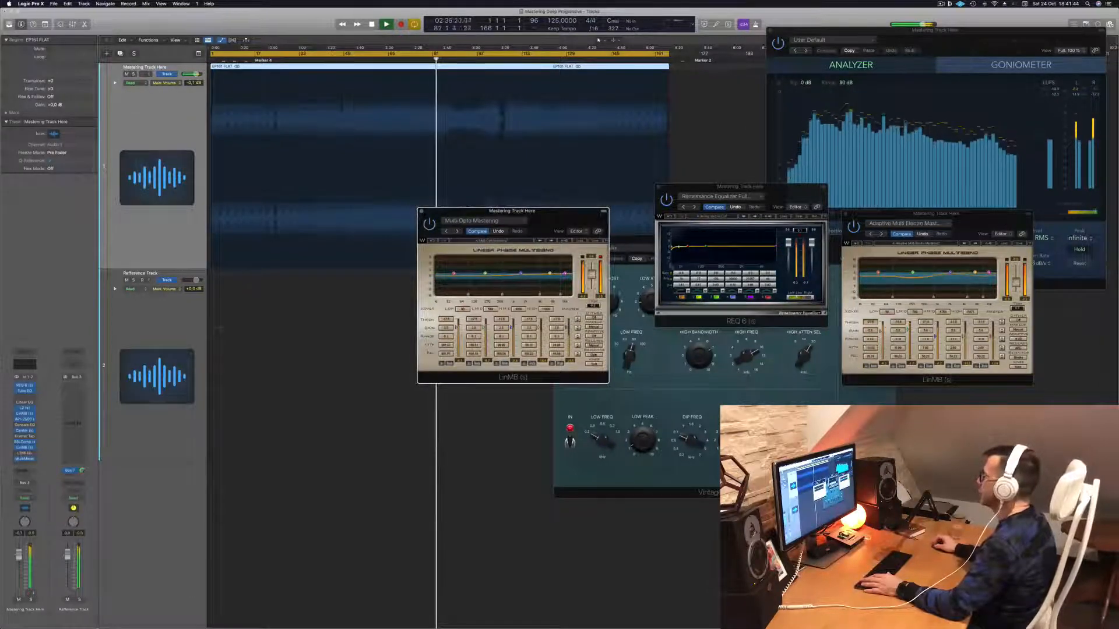
left_click_drag(770, 198, 769, 244)
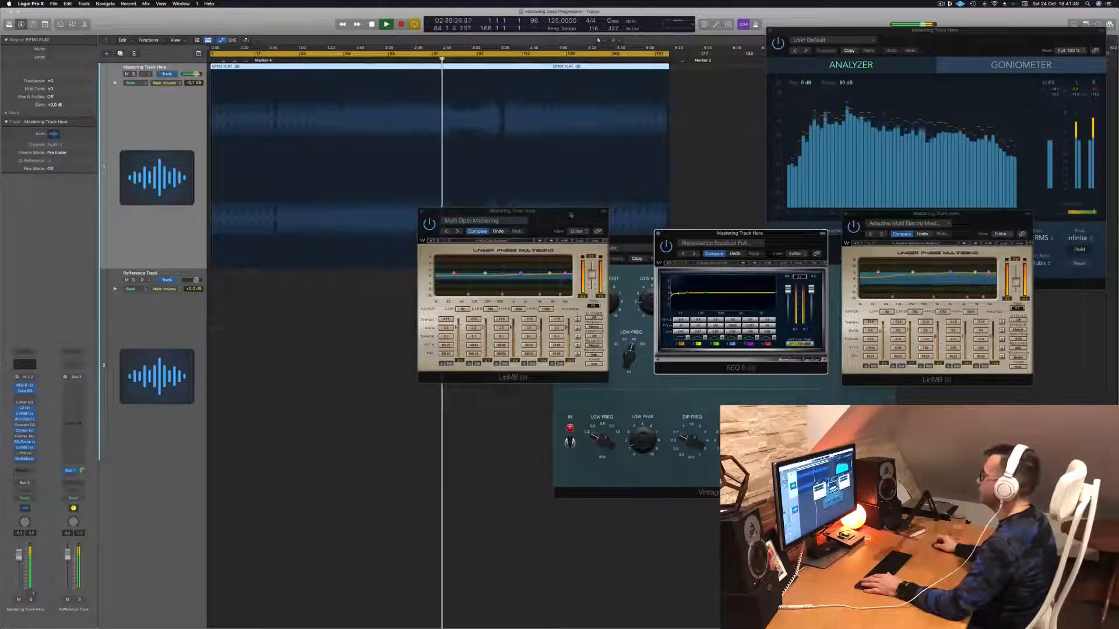
left_click_drag(571, 214, 610, 270)
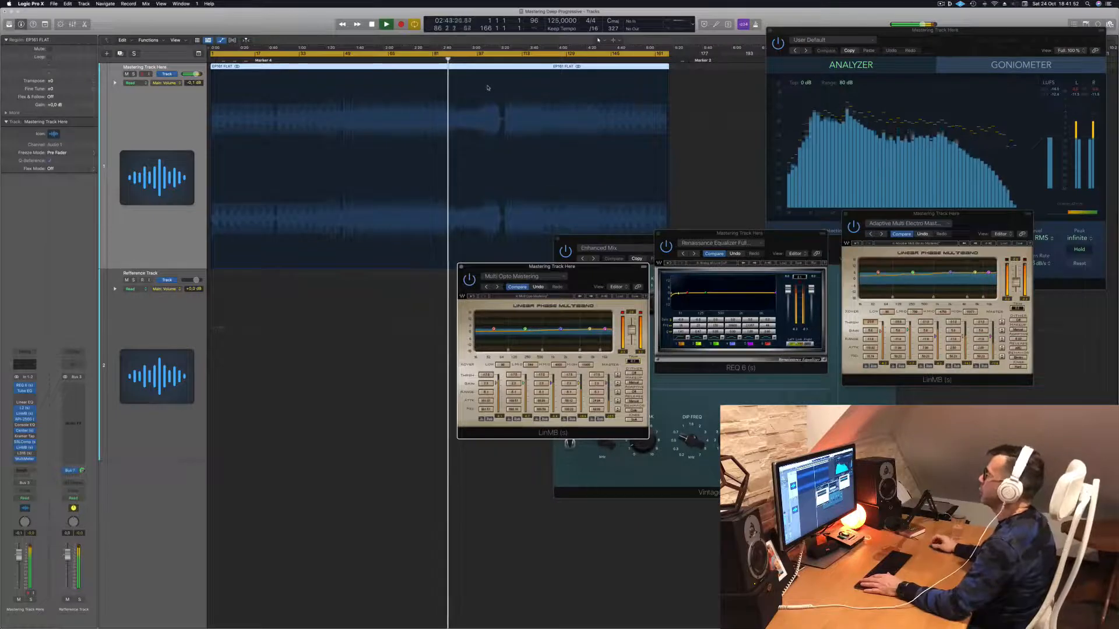
Step: Audition the second multiband around 3:13 and 3:04, and apply its output trim
left_click(491, 59)
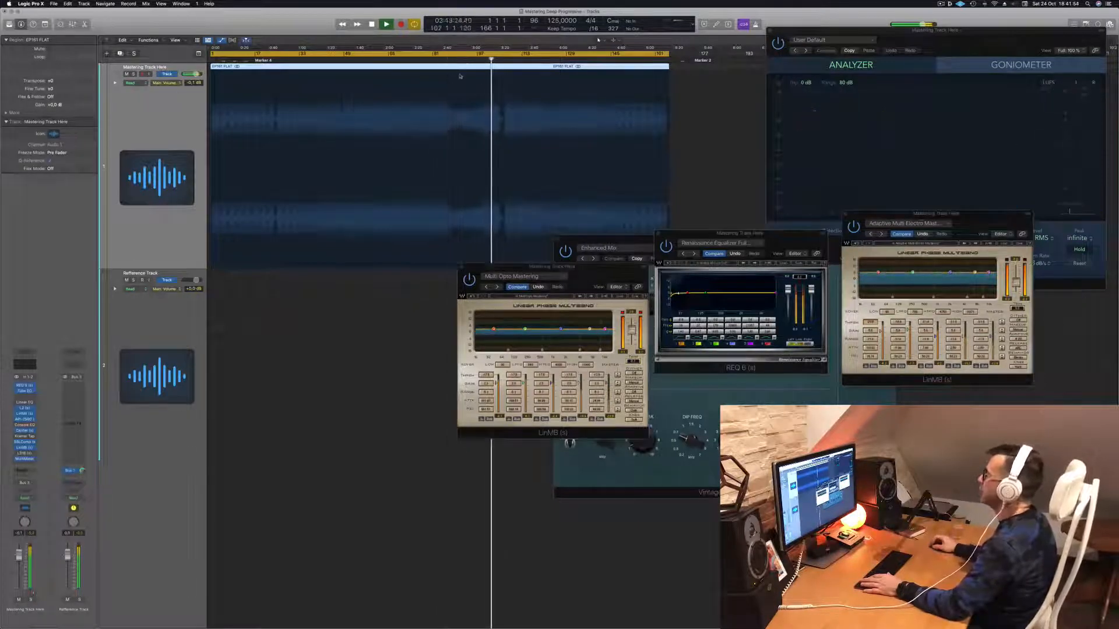
left_click(478, 59)
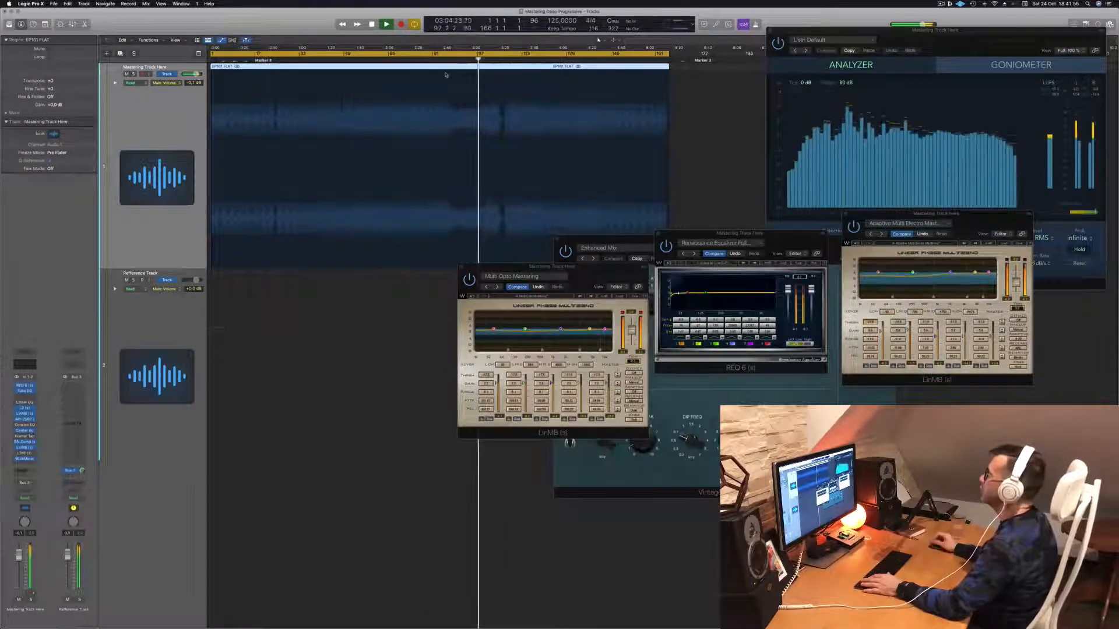
left_click(634, 362)
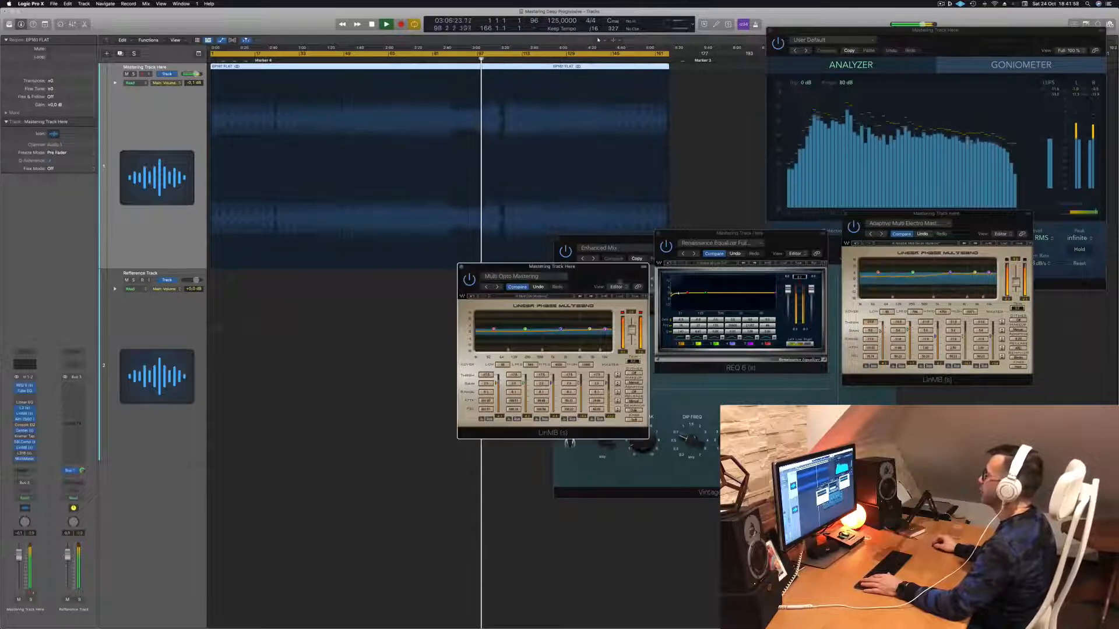
Step: Place the second multiband window over REQ 6, replay the song from the start, and reset the MultiMeter's peak readings
left_click_drag(597, 276, 754, 342)
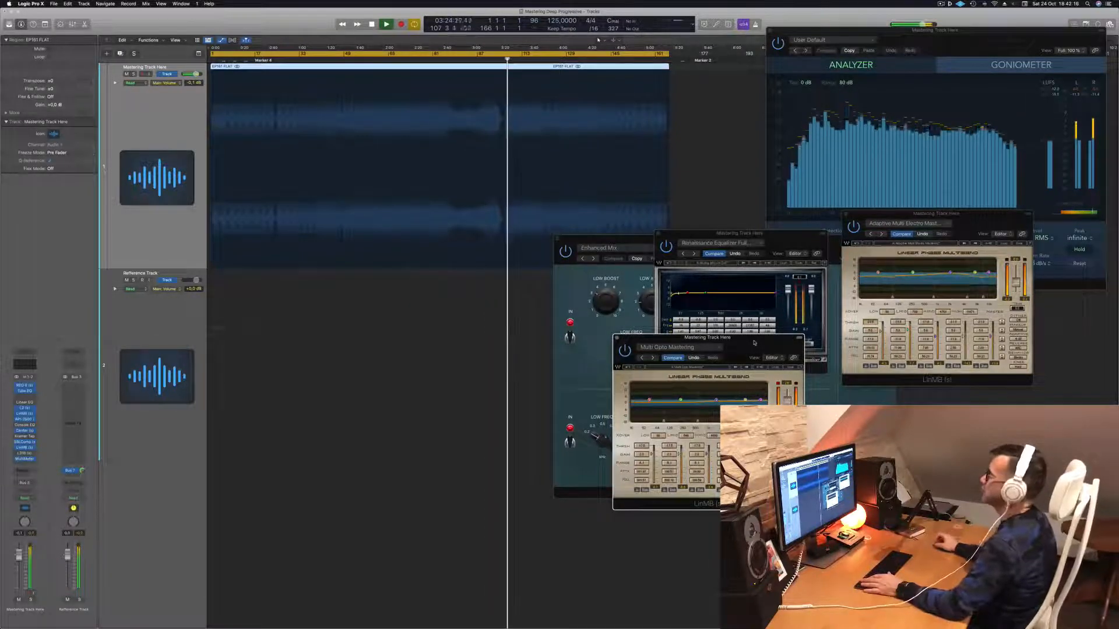
left_click_drag(754, 343, 802, 299)
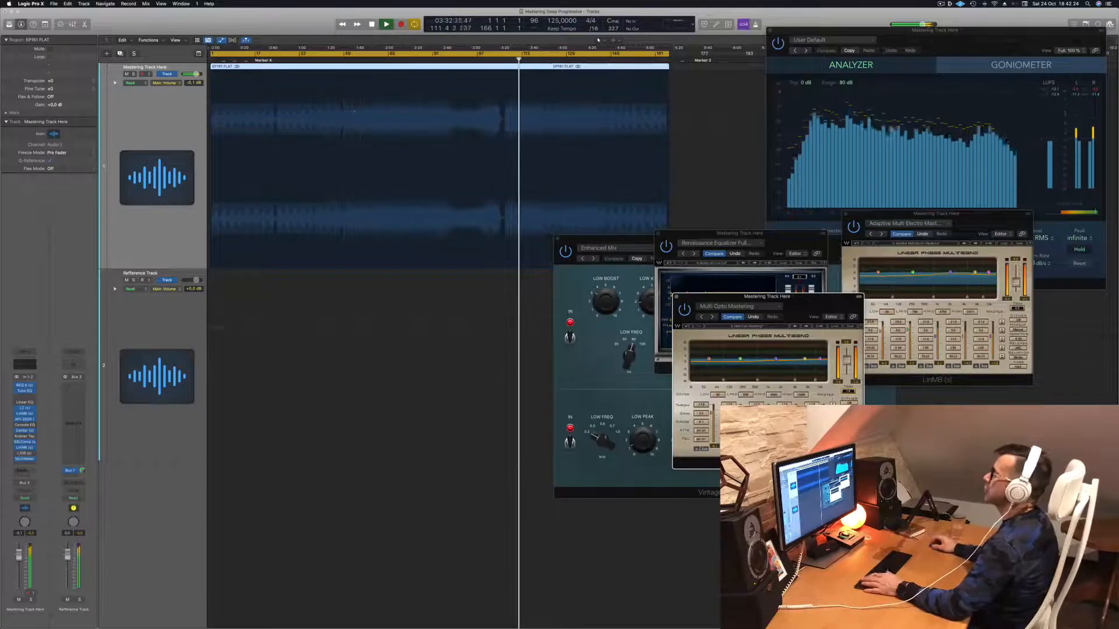
key("Return")
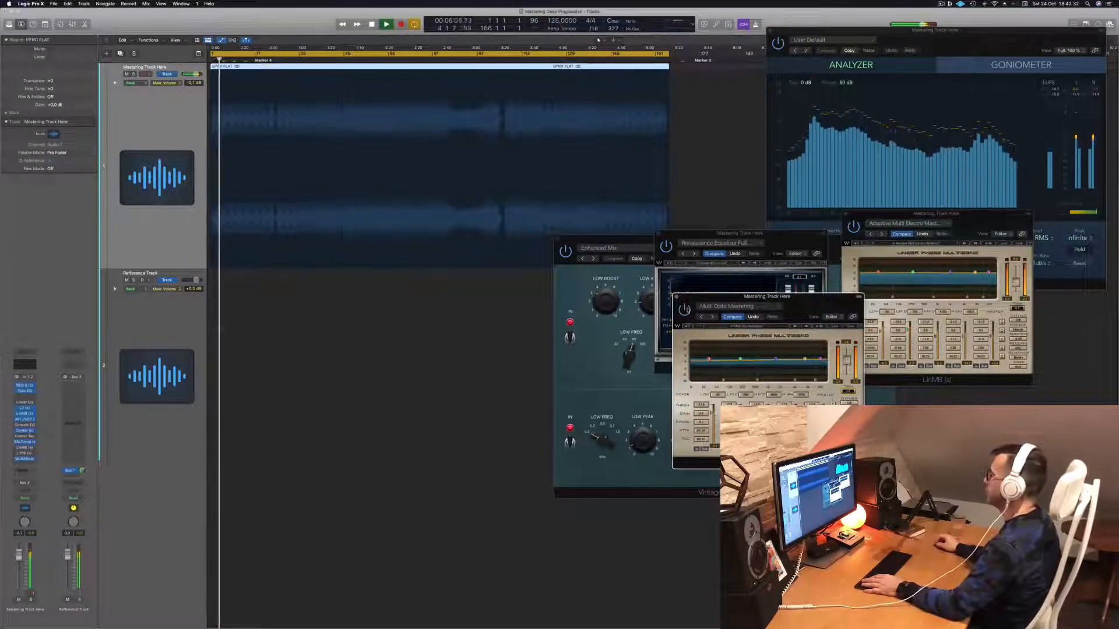
left_click_drag(811, 302, 759, 264)
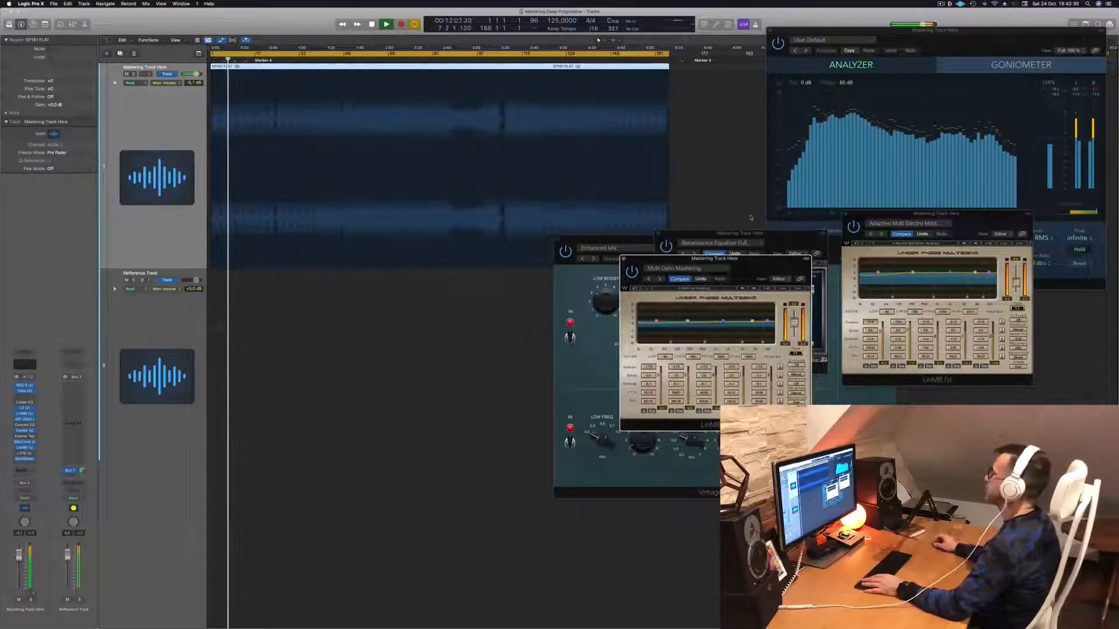
left_click(1093, 94)
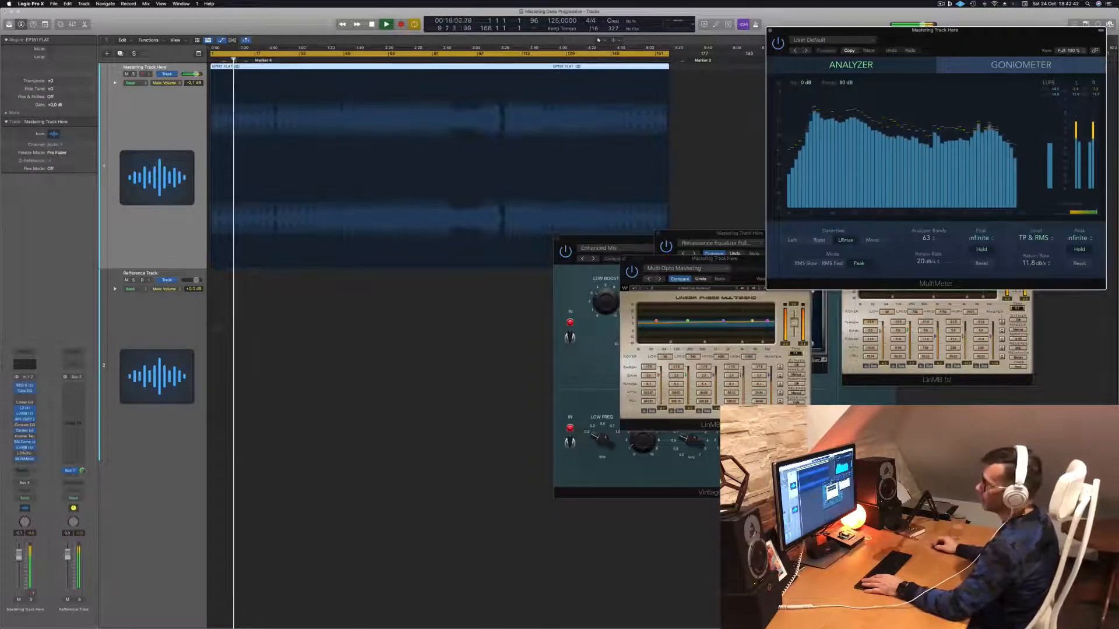
Step: Open and switch on the L316 limiter, placing its window over the mastering track's waveform while the song plays
left_click(25, 453)
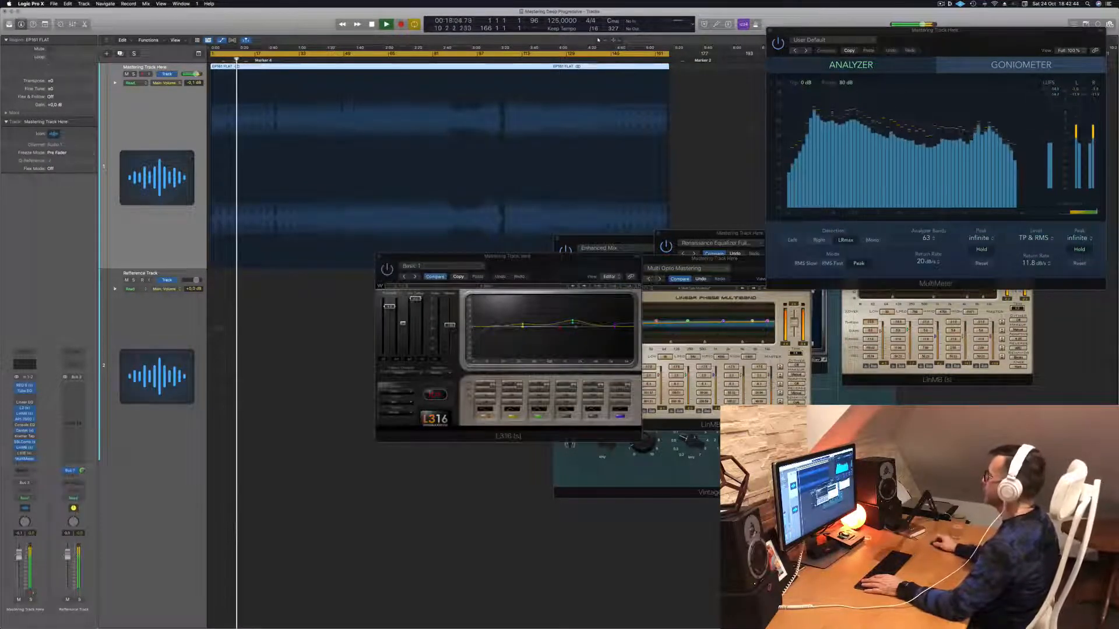
left_click(942, 4)
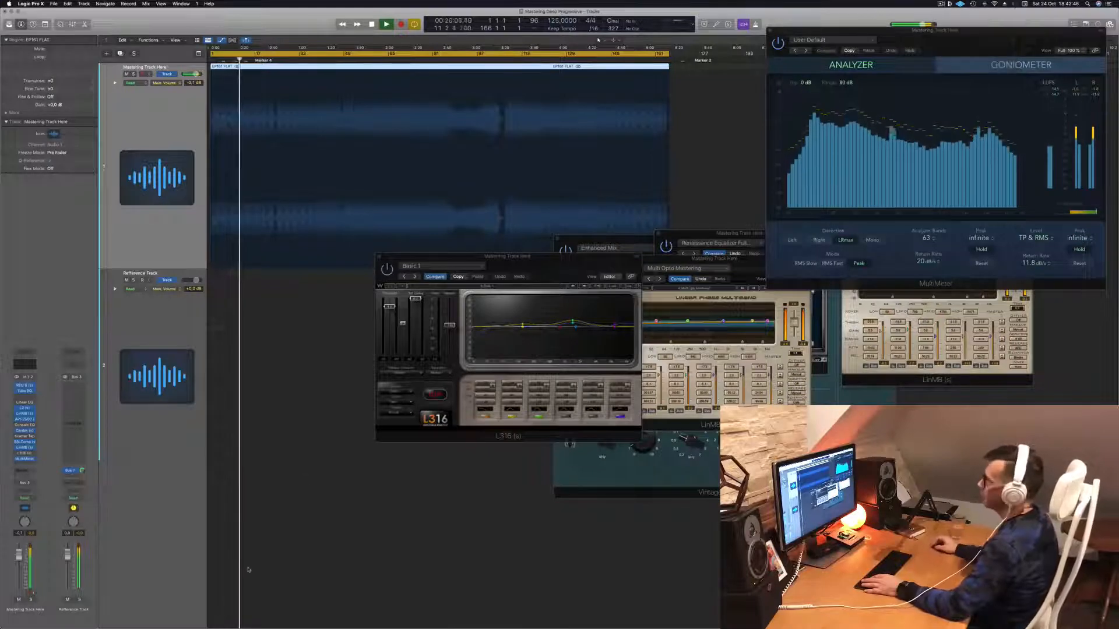
left_click(24, 454)
left_click_drag(548, 257, 547, 176)
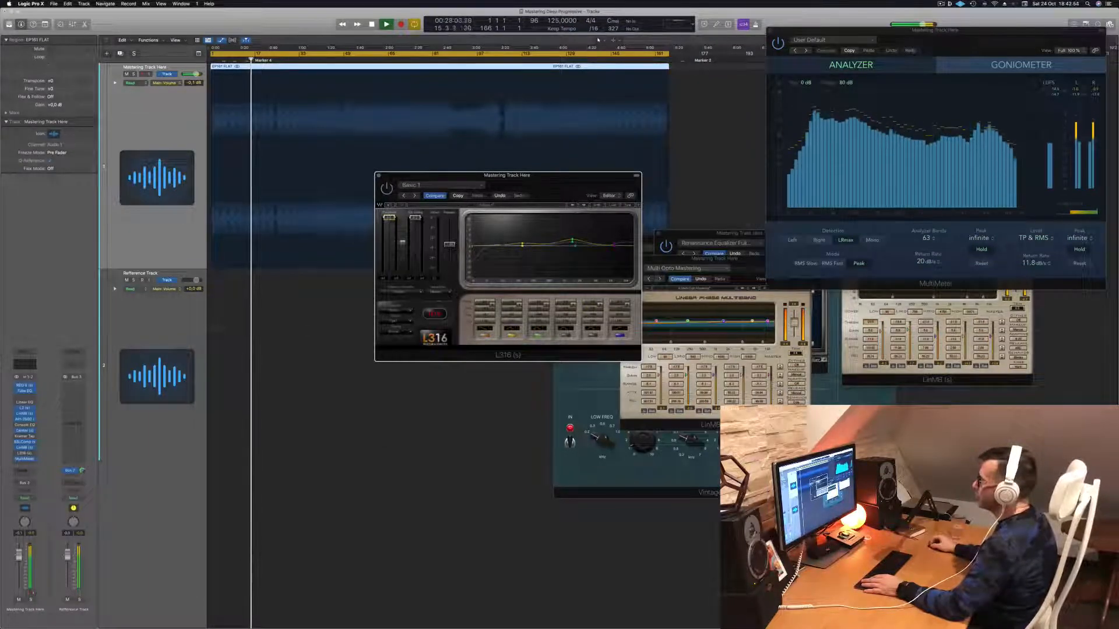
left_click_drag(547, 195, 563, 192)
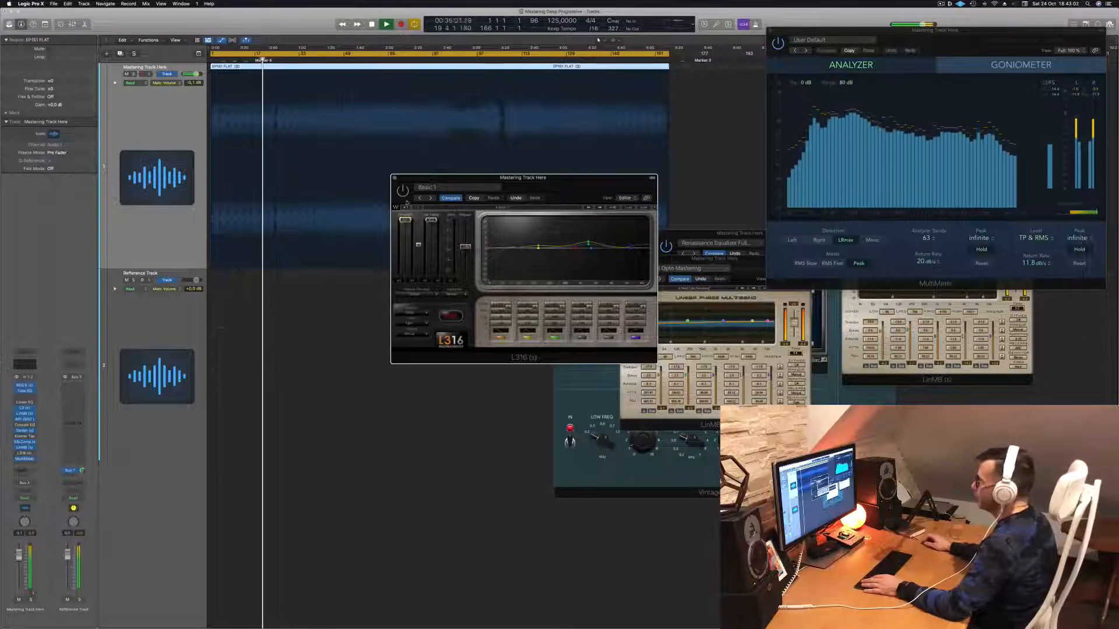
mouse_move(553, 187)
left_mouse_down()
mouse_move(536, 199)
mouse_move(554, 198)
left_mouse_up()
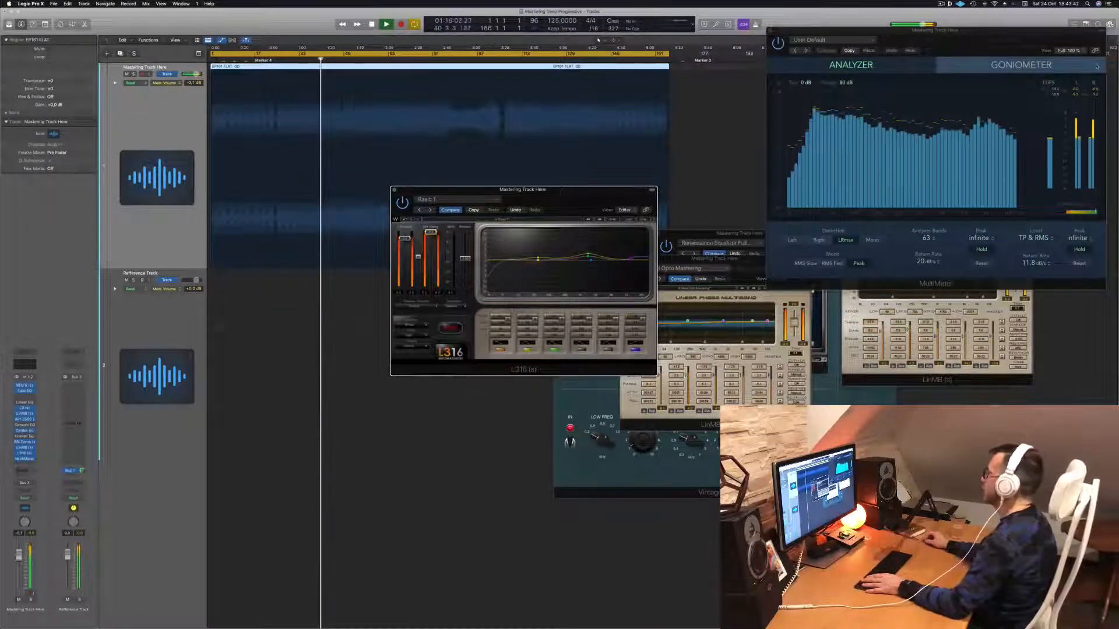
Step: Bring the MultiMeter next to the L316 limiter, and level-check the song's start and the section near 2:28
left_click(1053, 36)
left_click_drag(1054, 36, 903, 88)
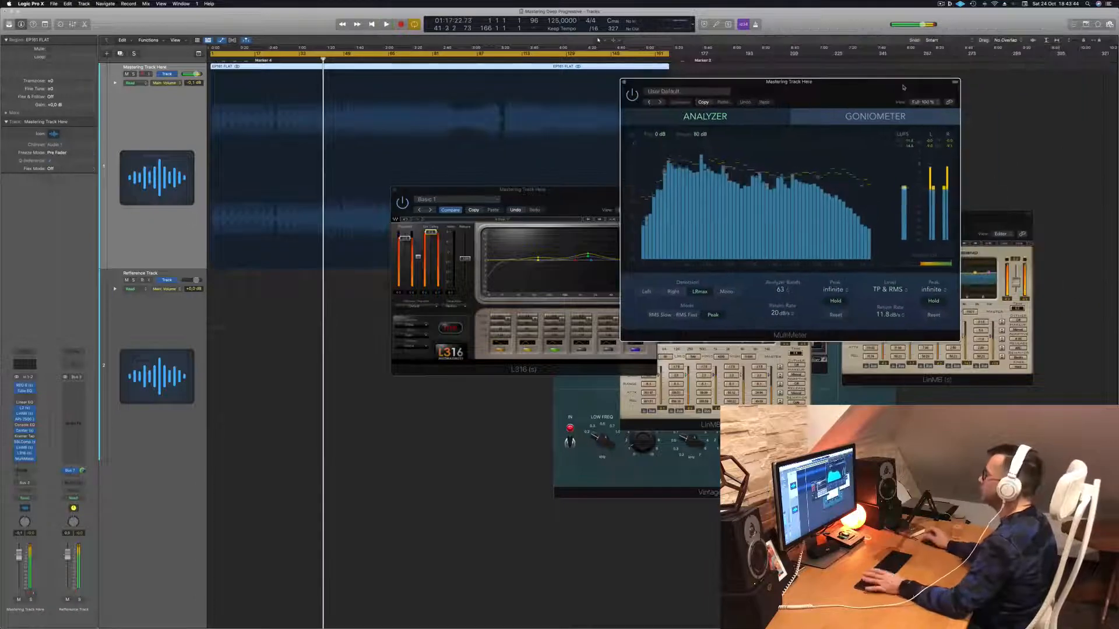
key("Return")
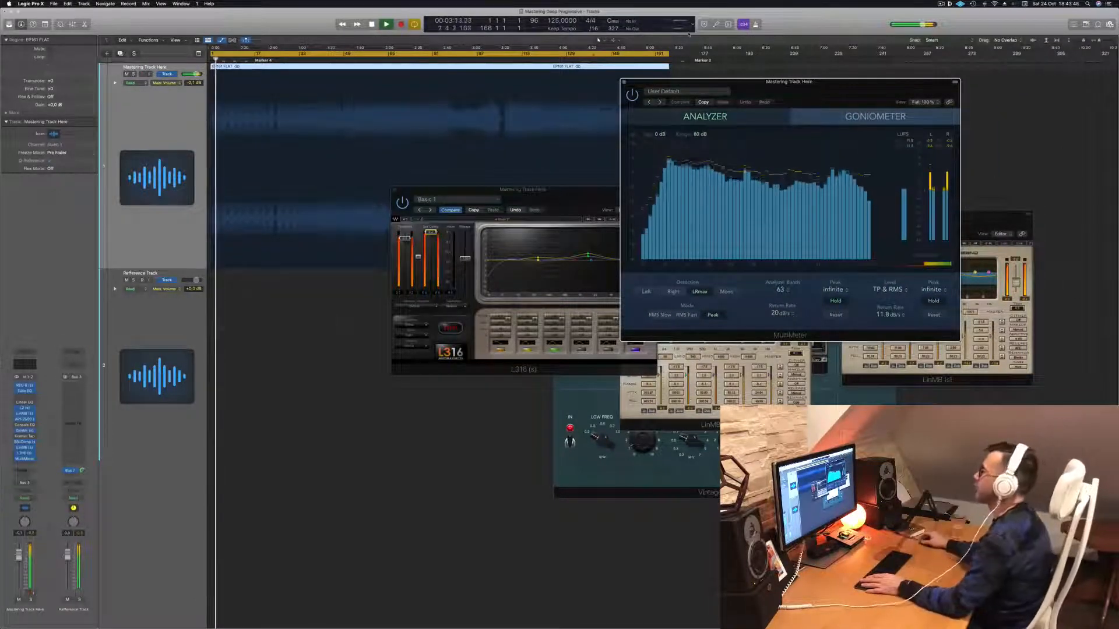
left_click_drag(805, 92, 874, 66)
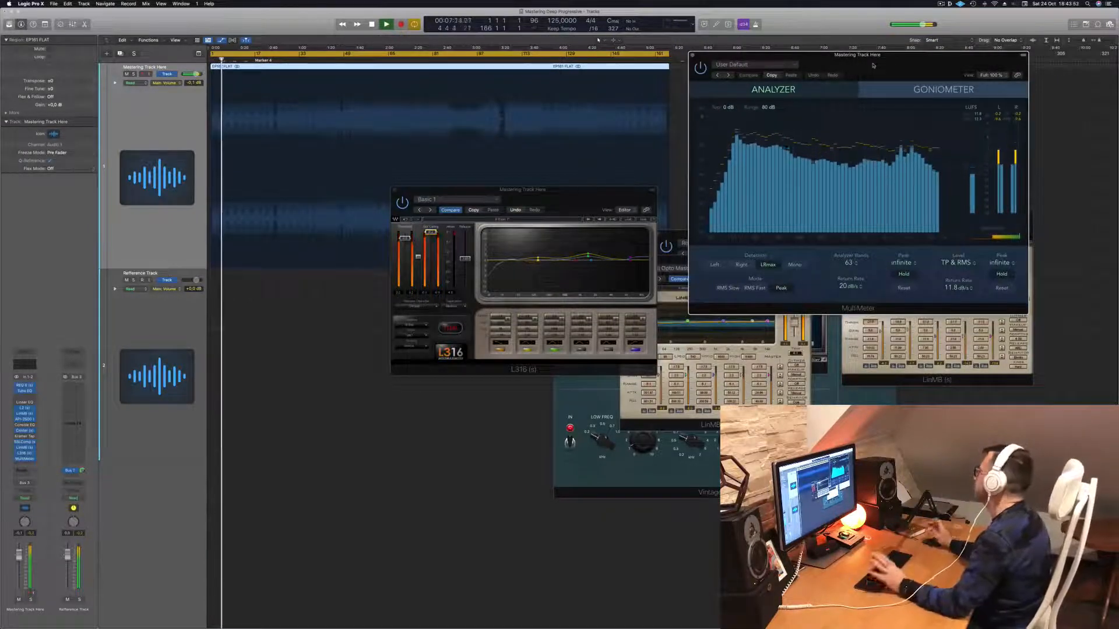
left_click(425, 59)
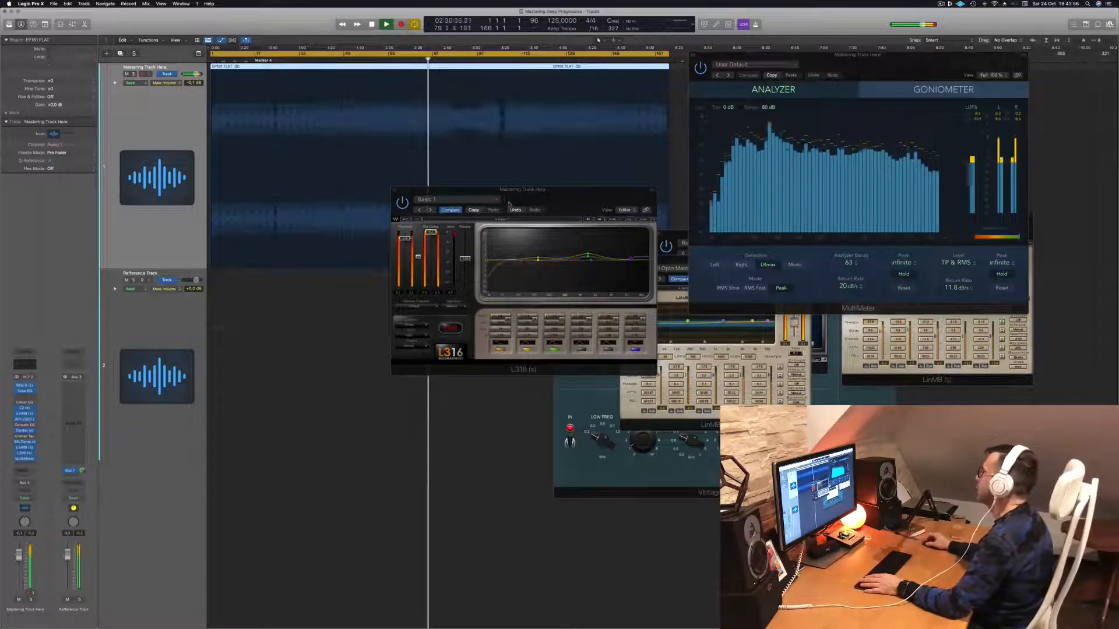
Step: Place the L316 window clear of the other plug-in windows while listening to the limited section
left_click_drag(541, 200, 438, 234)
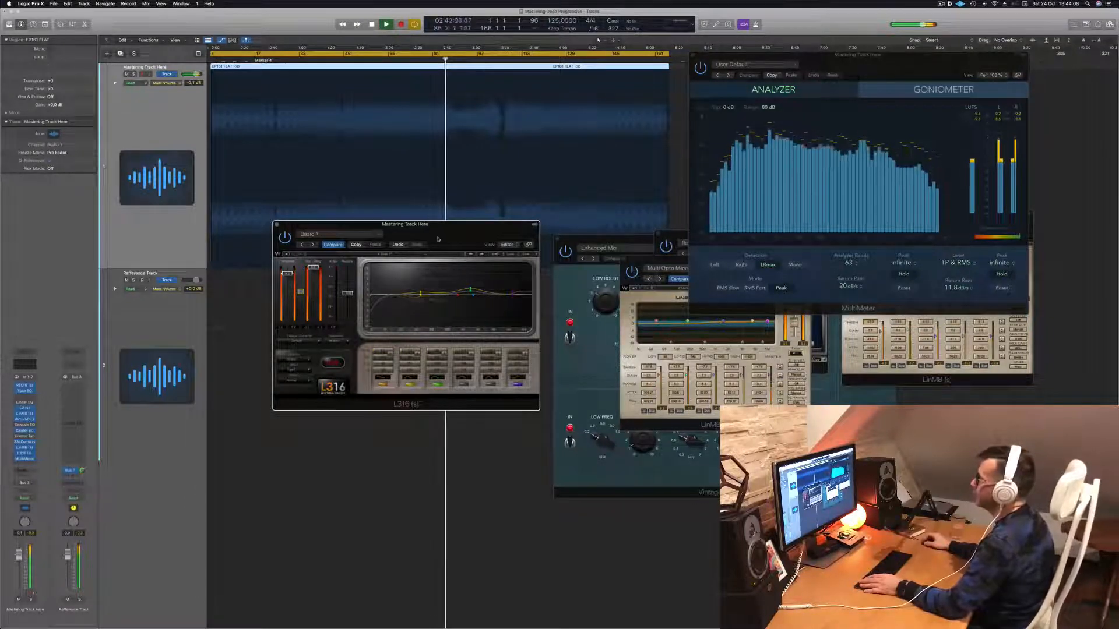
left_click_drag(438, 237, 502, 243)
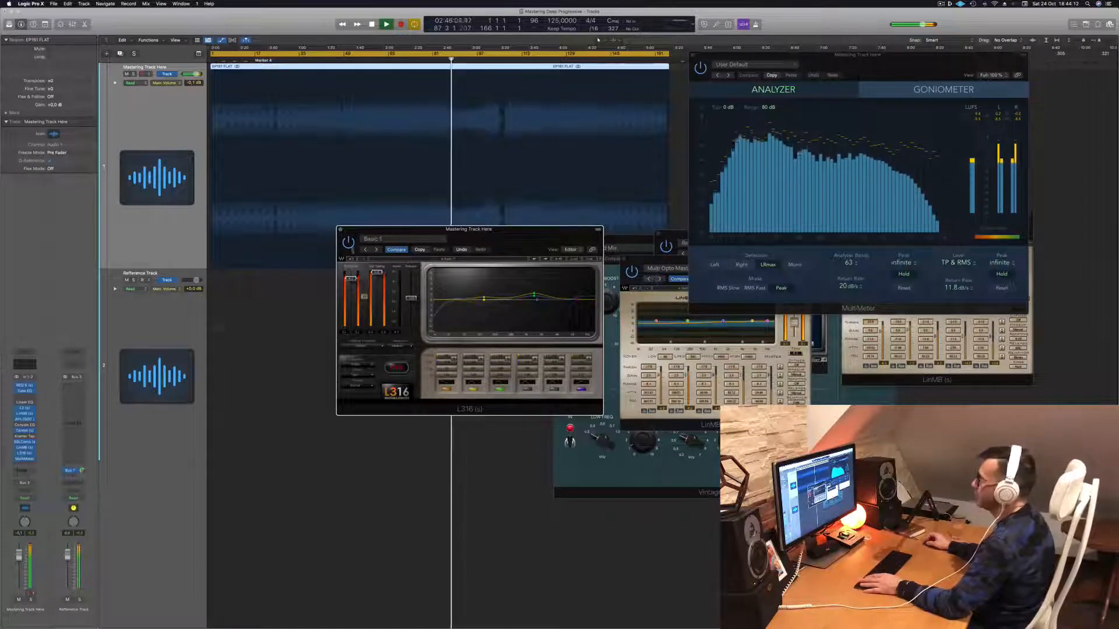
mouse_move(501, 238)
left_mouse_down()
mouse_move(417, 249)
mouse_move(503, 246)
left_mouse_up()
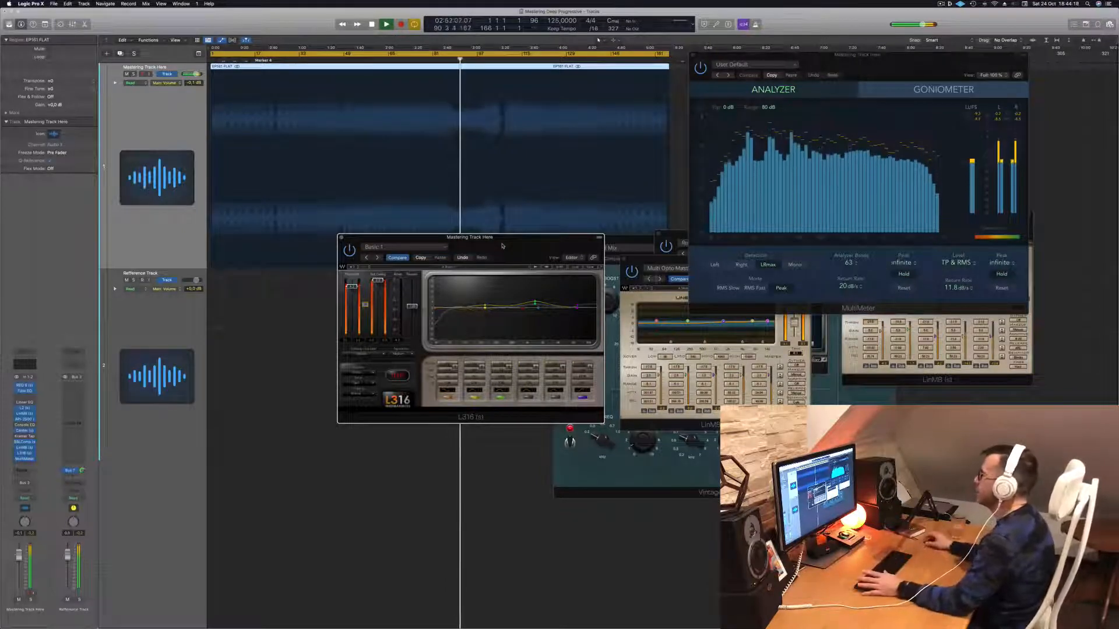
left_click_drag(507, 245, 464, 254)
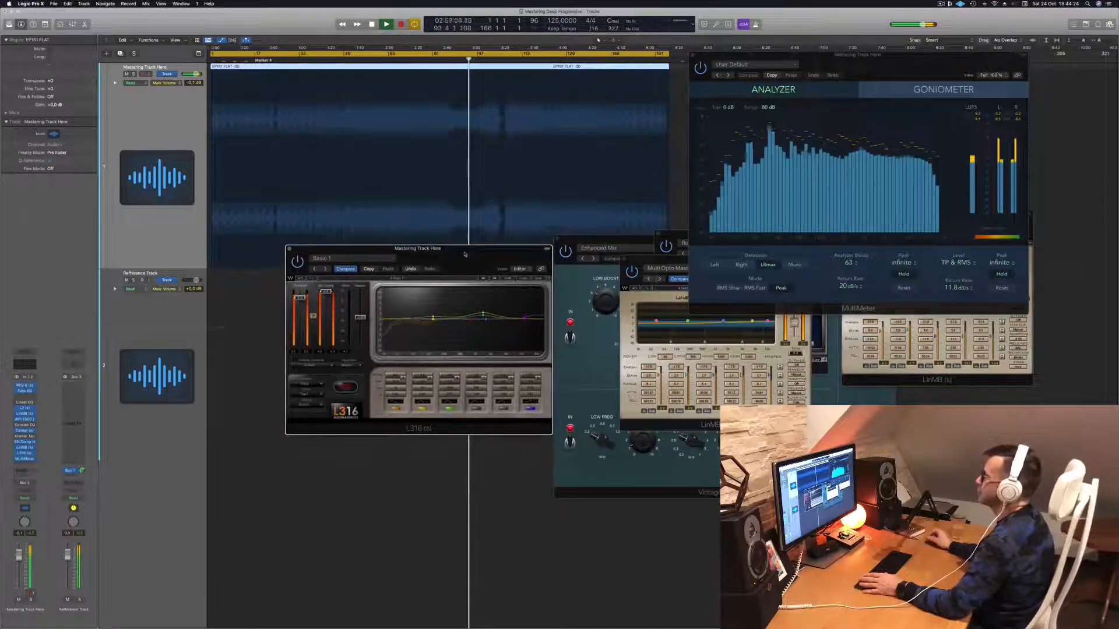